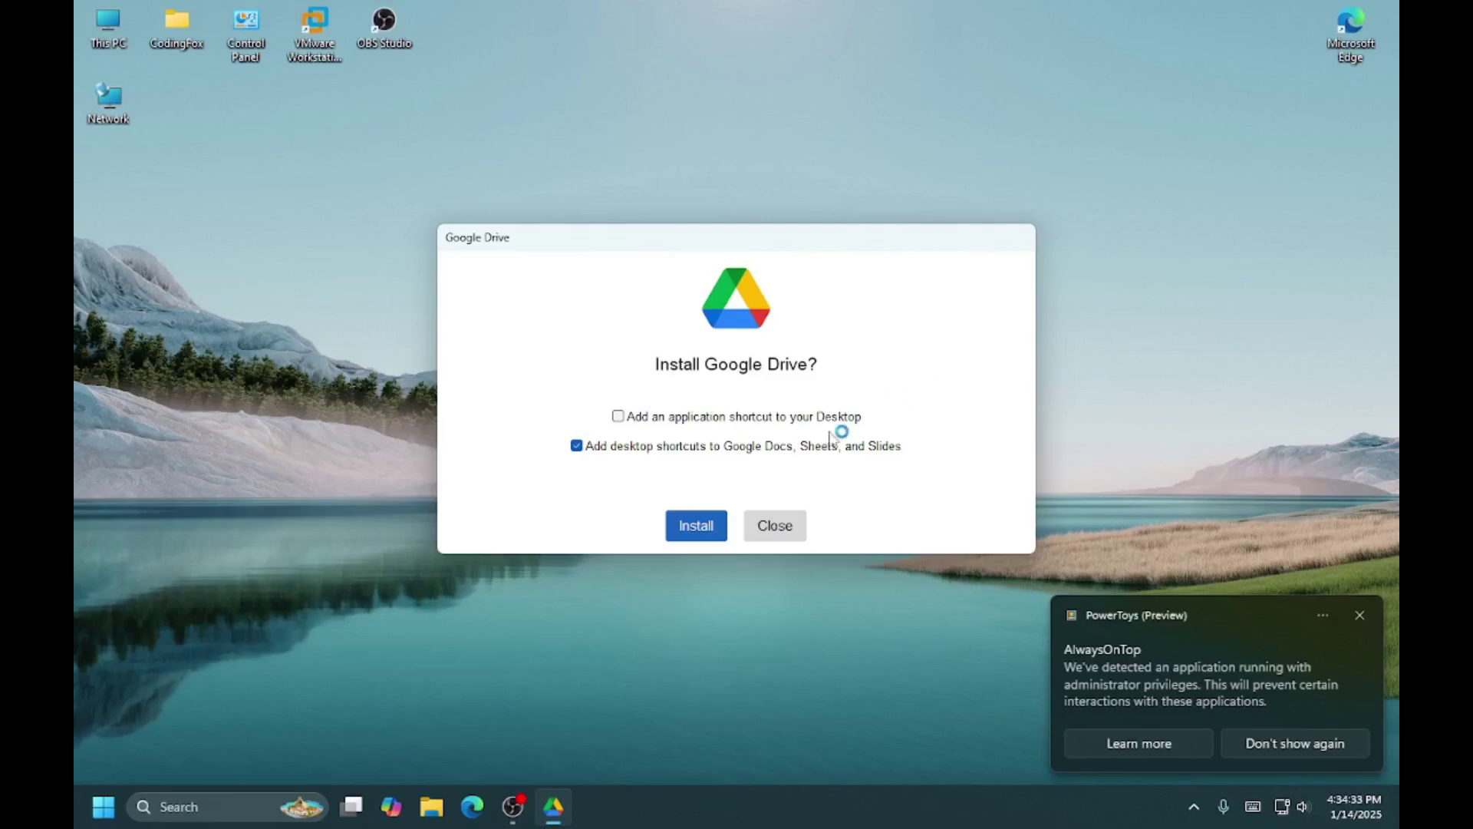
Install Google Drive without the desktop shortcuts to Google Docs, Sheets, and Slides, and close the installer when it finishes.
{"action": "left_click", "coordinate": [576, 446]}
{"action": "left_click", "coordinate": [693, 530]}
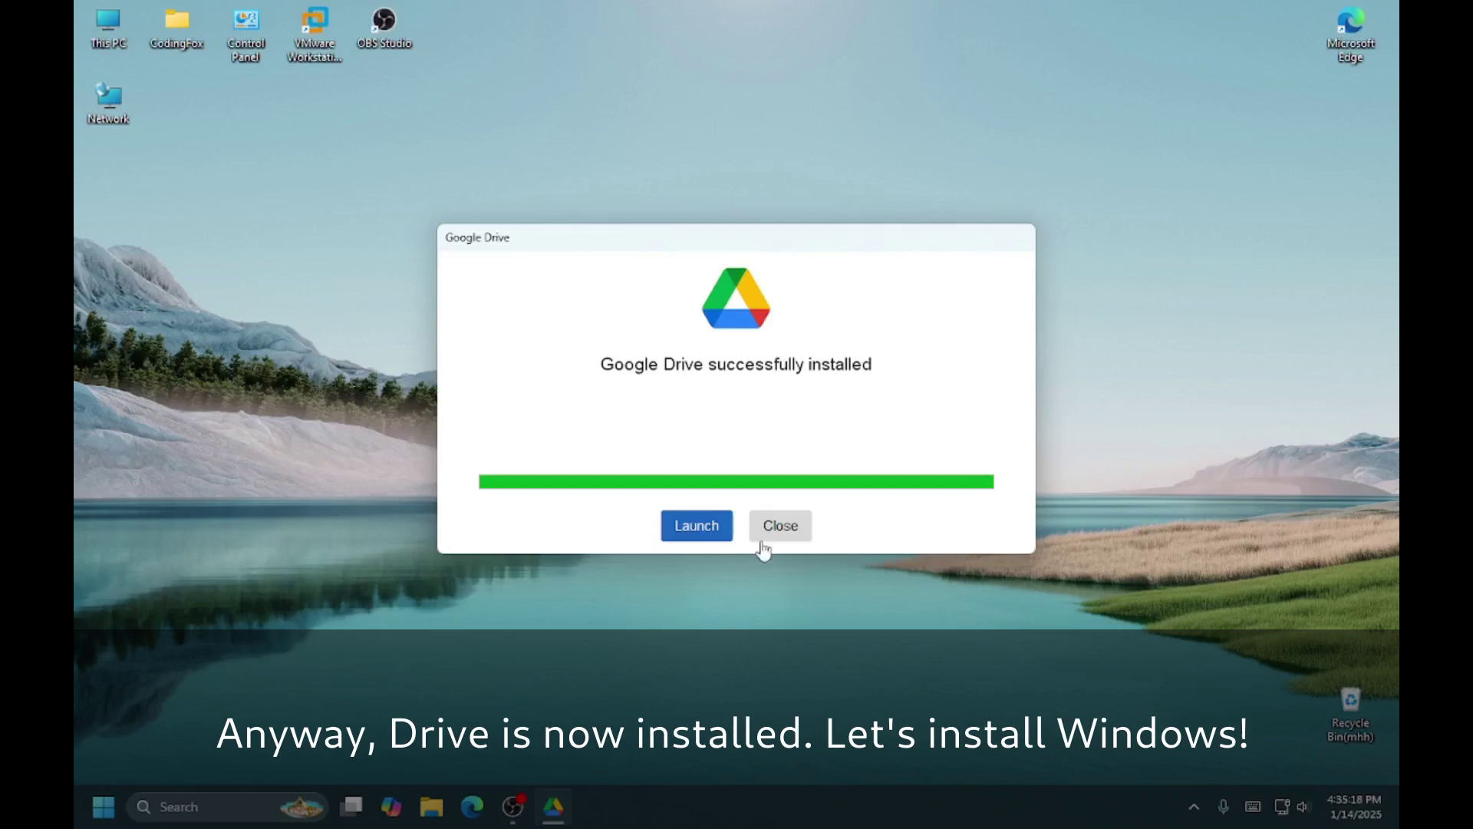
{"action": "left_click", "coordinate": [779, 529]}
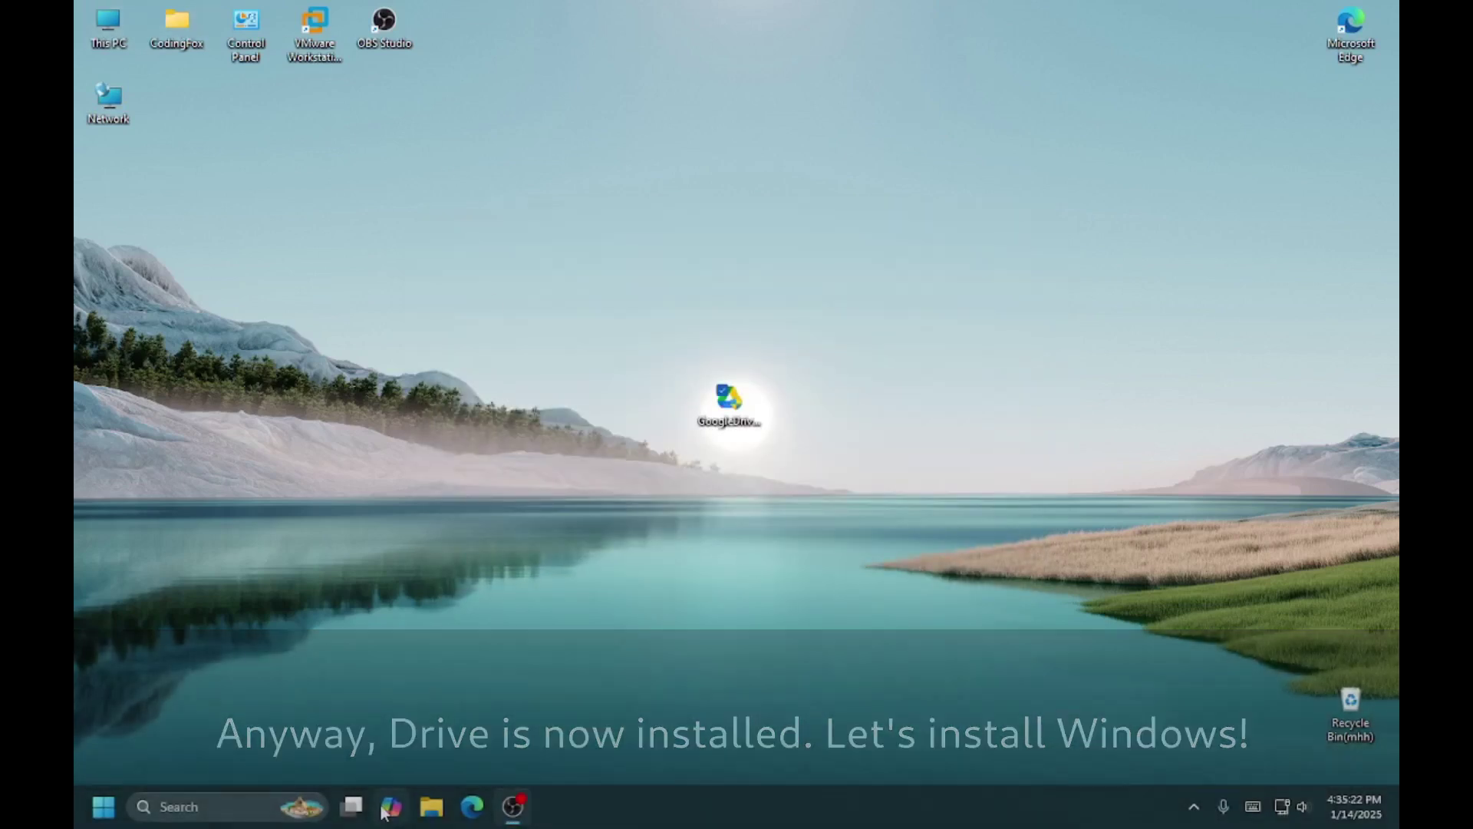
Launch Google Drive from the installed apps and begin signing in to the Google account.
{"action": "left_click", "coordinate": [103, 806]}
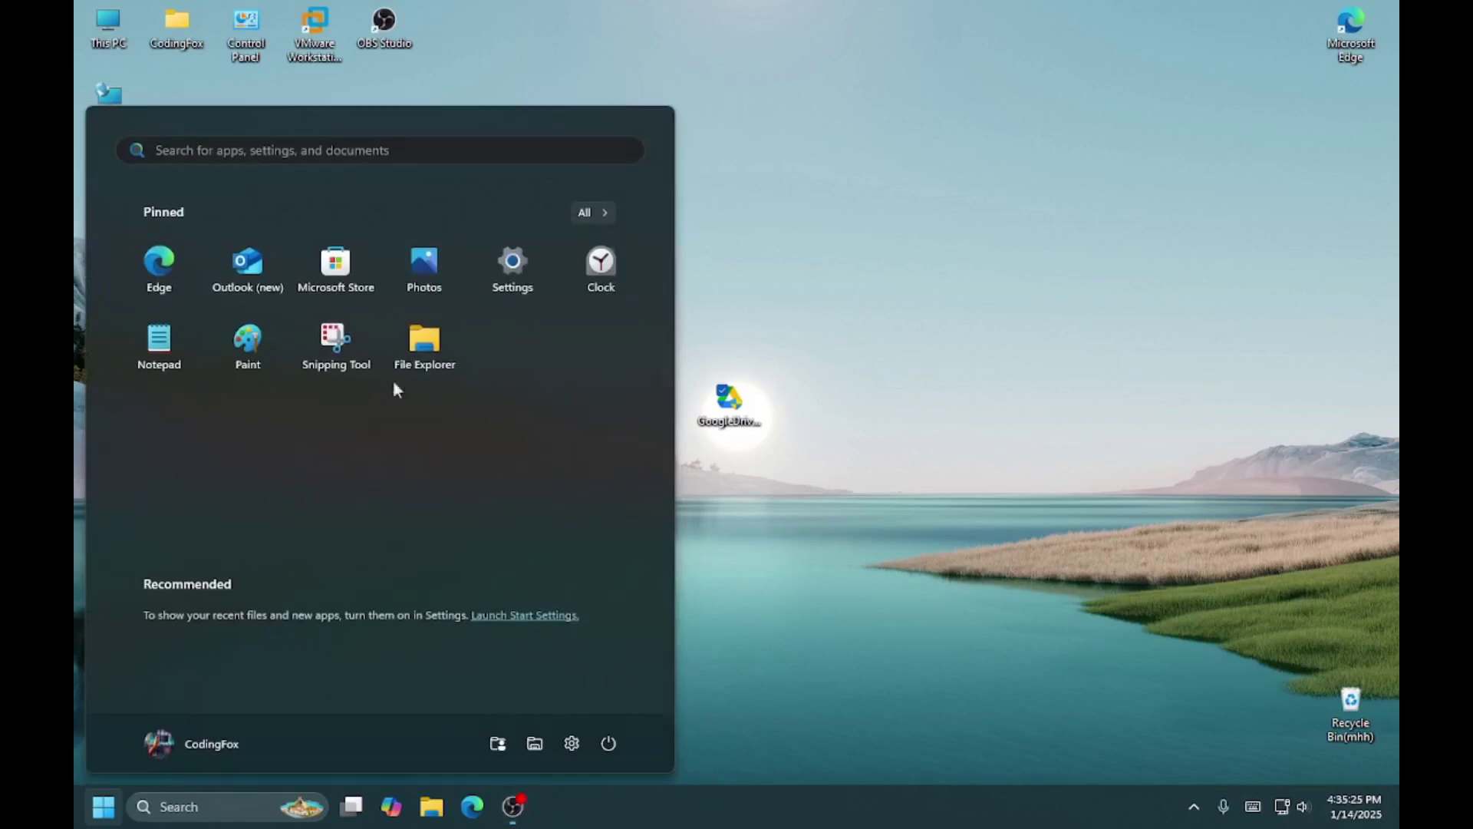
{"action": "left_click", "coordinate": [583, 215]}
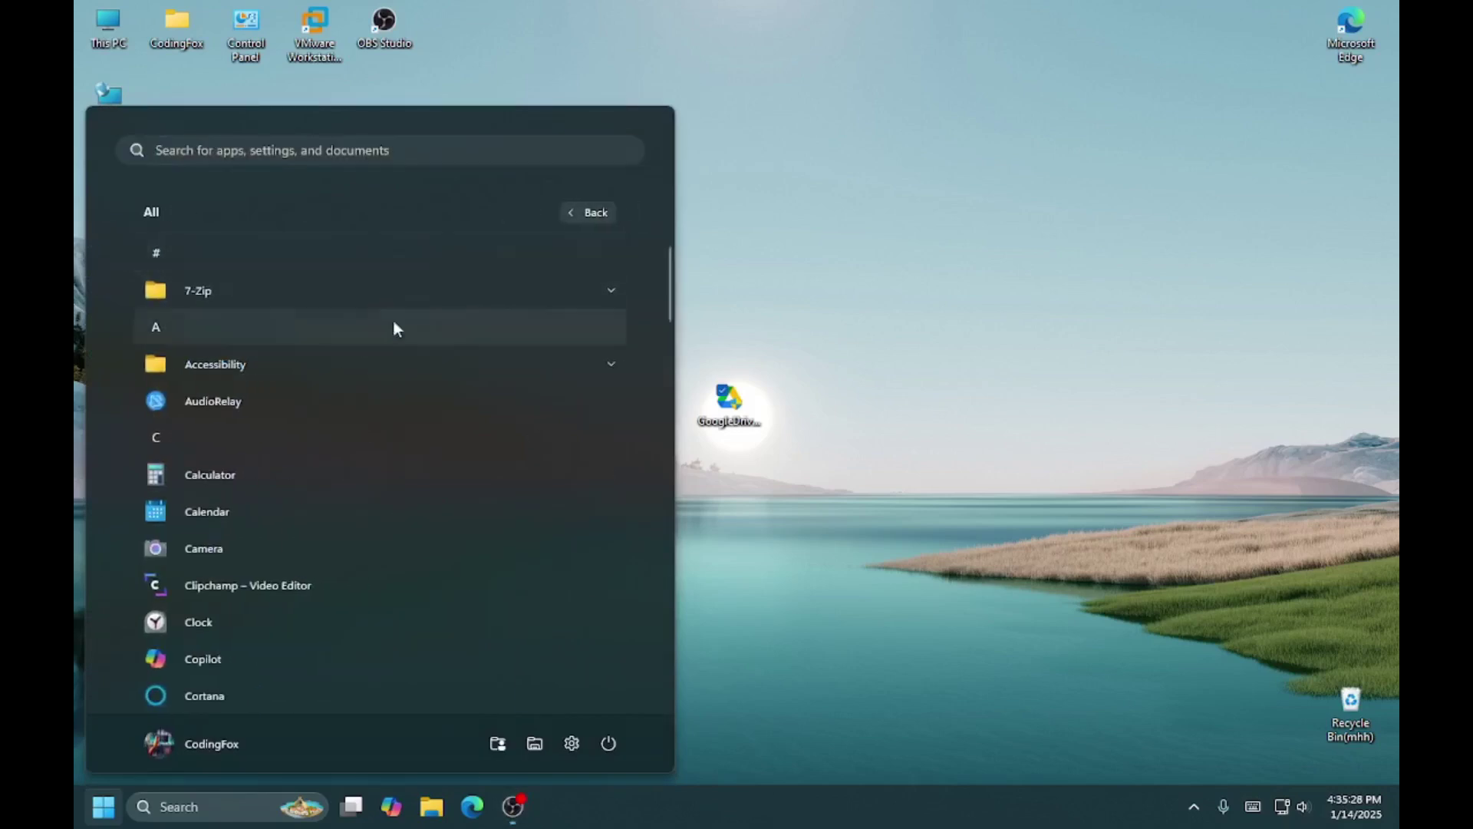
{"action": "left_click", "coordinate": [194, 434]}
{"action": "left_click", "coordinate": [300, 414]}
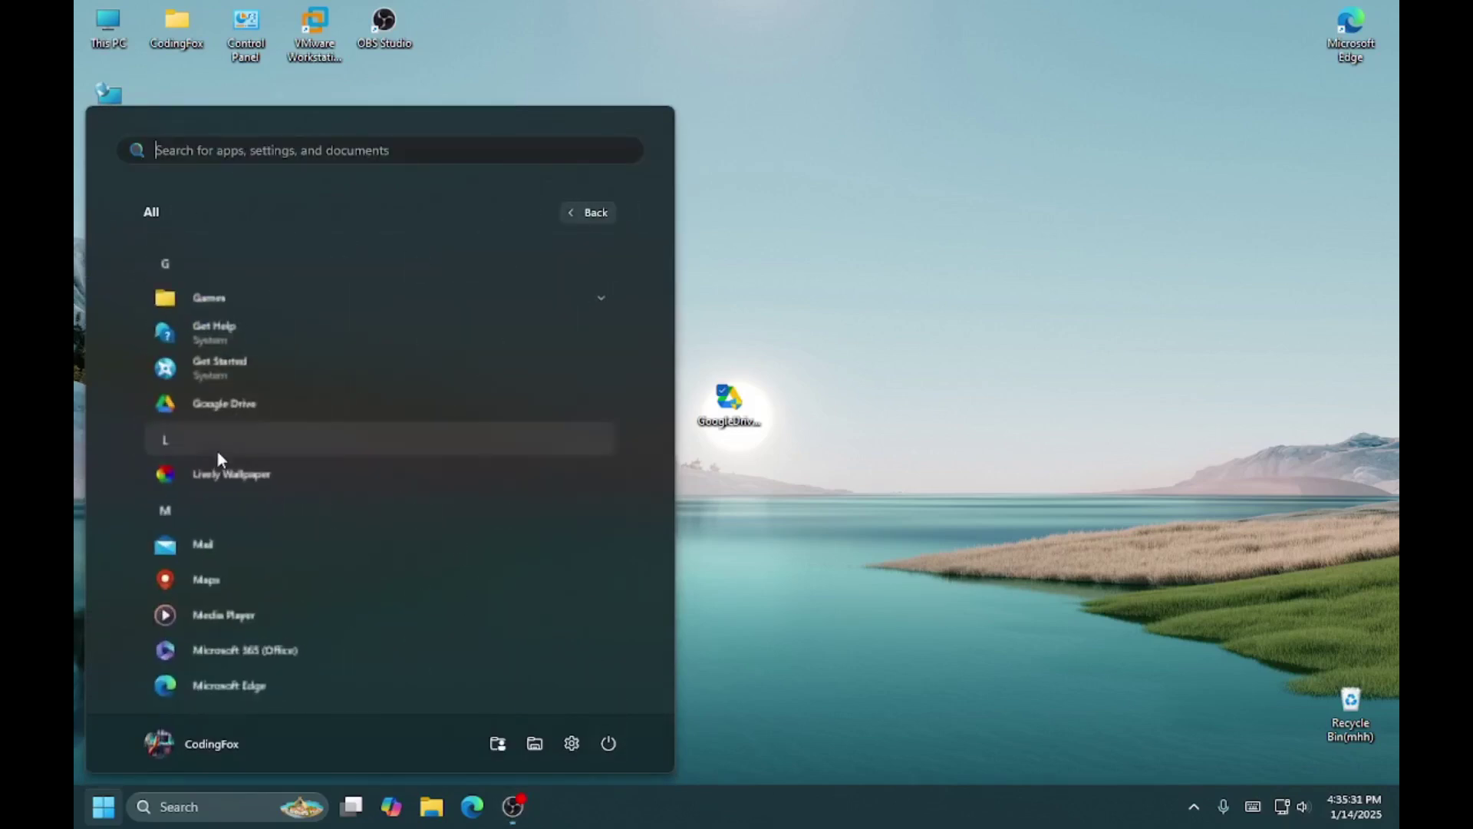
{"action": "left_click", "coordinate": [201, 398]}
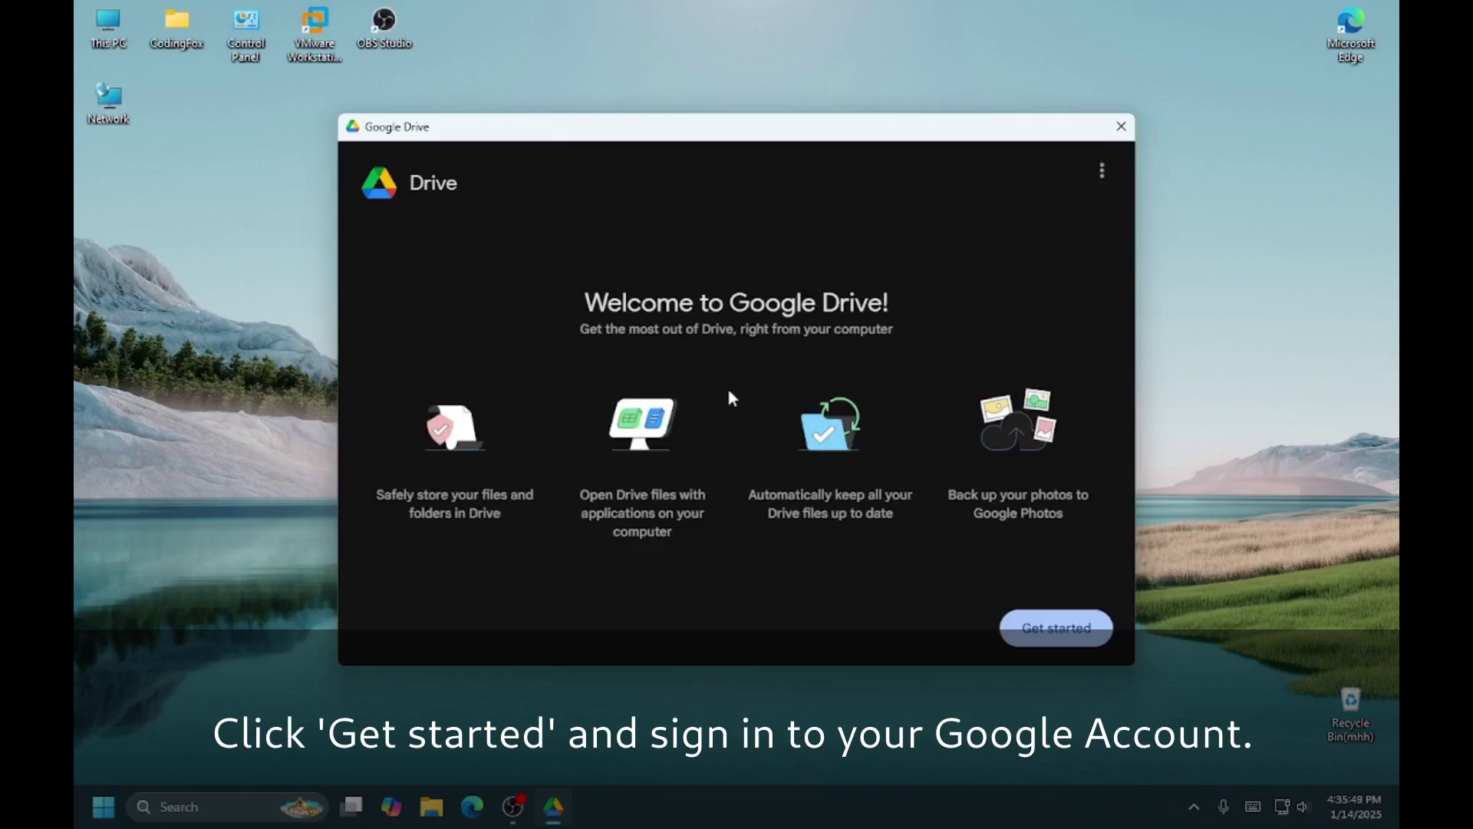
{"action": "left_click", "coordinate": [1056, 628]}
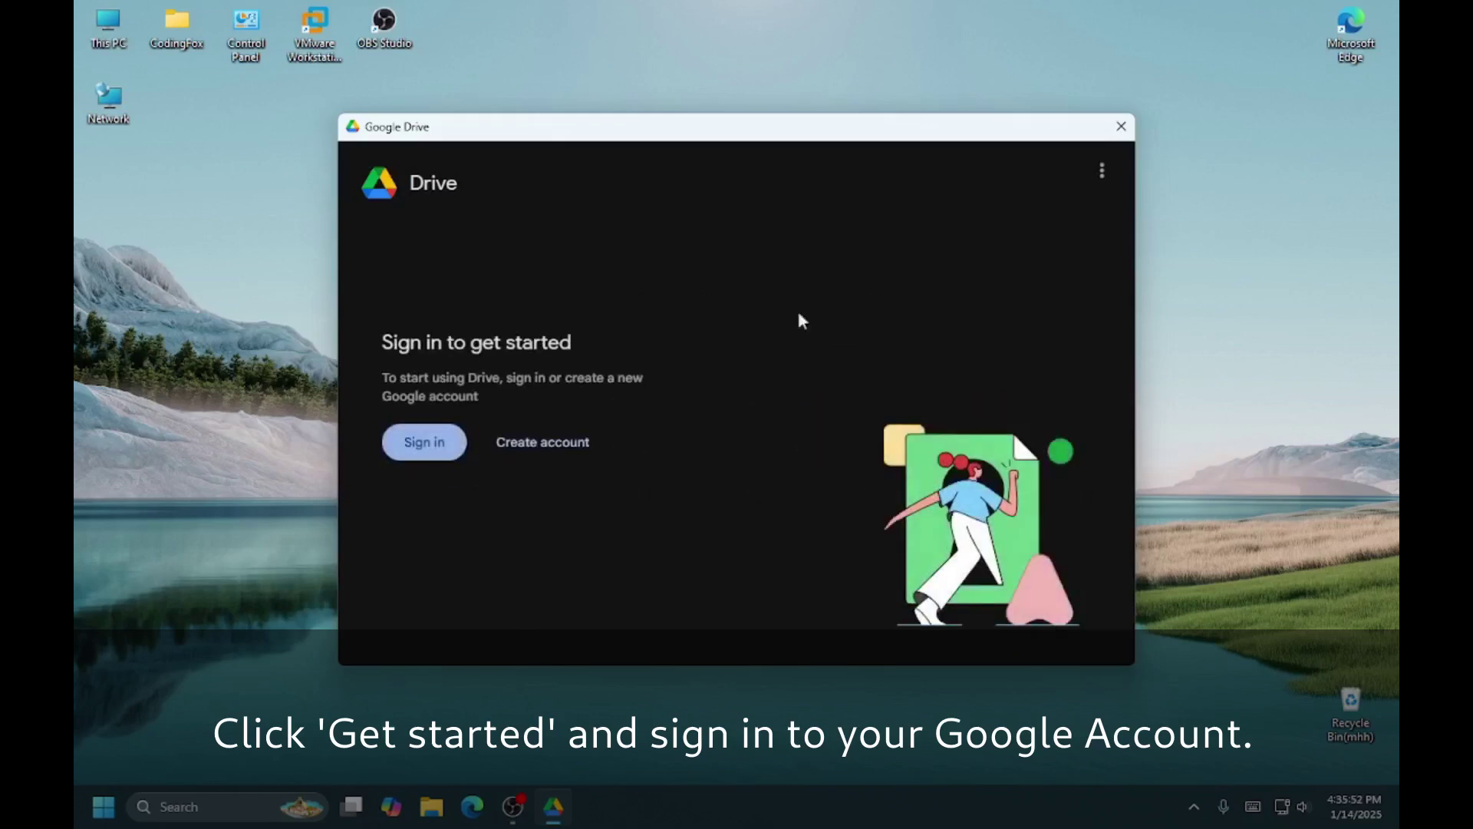
{"action": "left_click", "coordinate": [465, 443]}
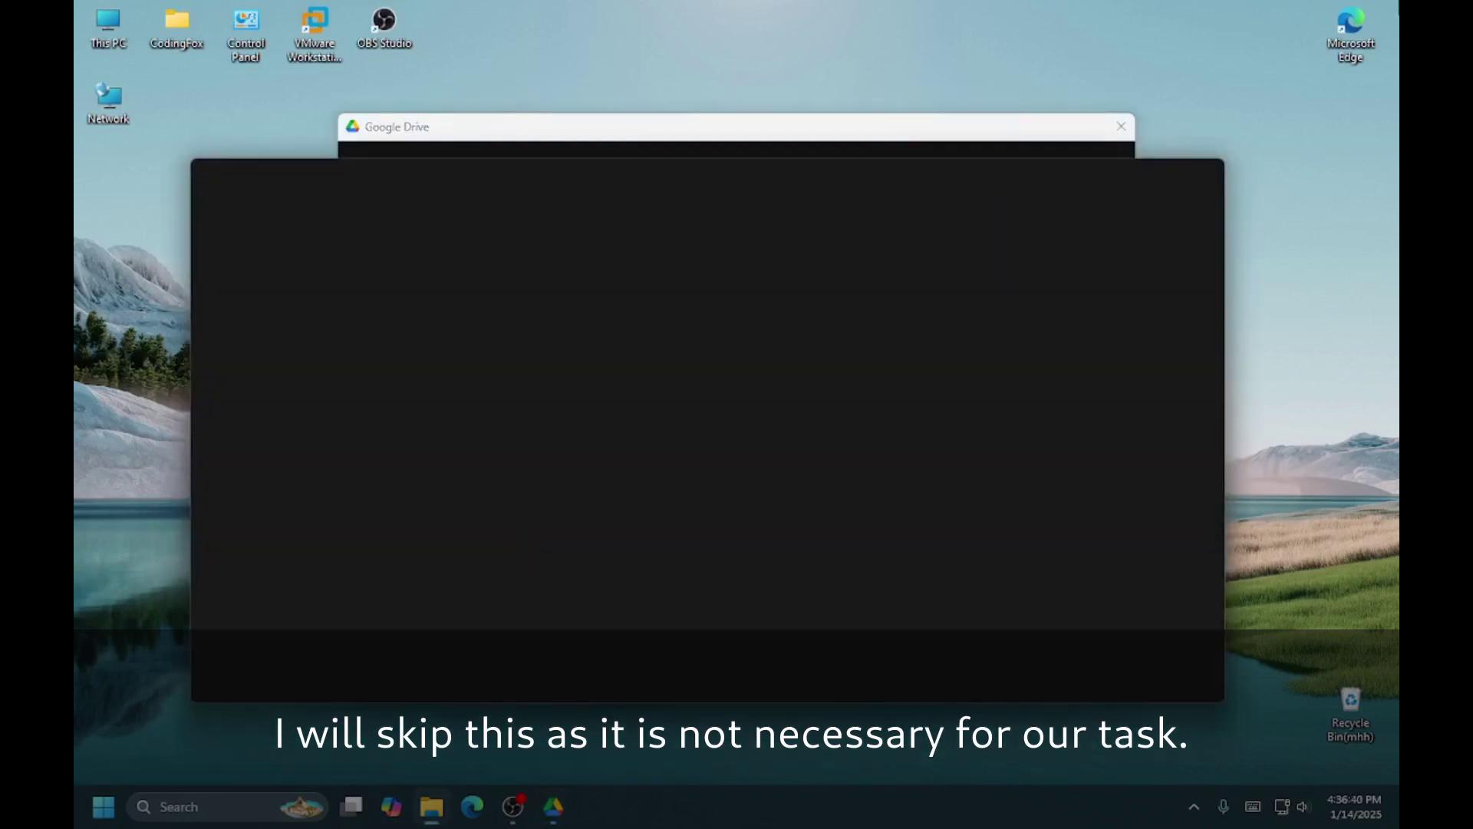
Quit the Google Drive onboarding tour without choosing any folders to sync.
{"action": "left_click", "coordinate": [954, 138]}
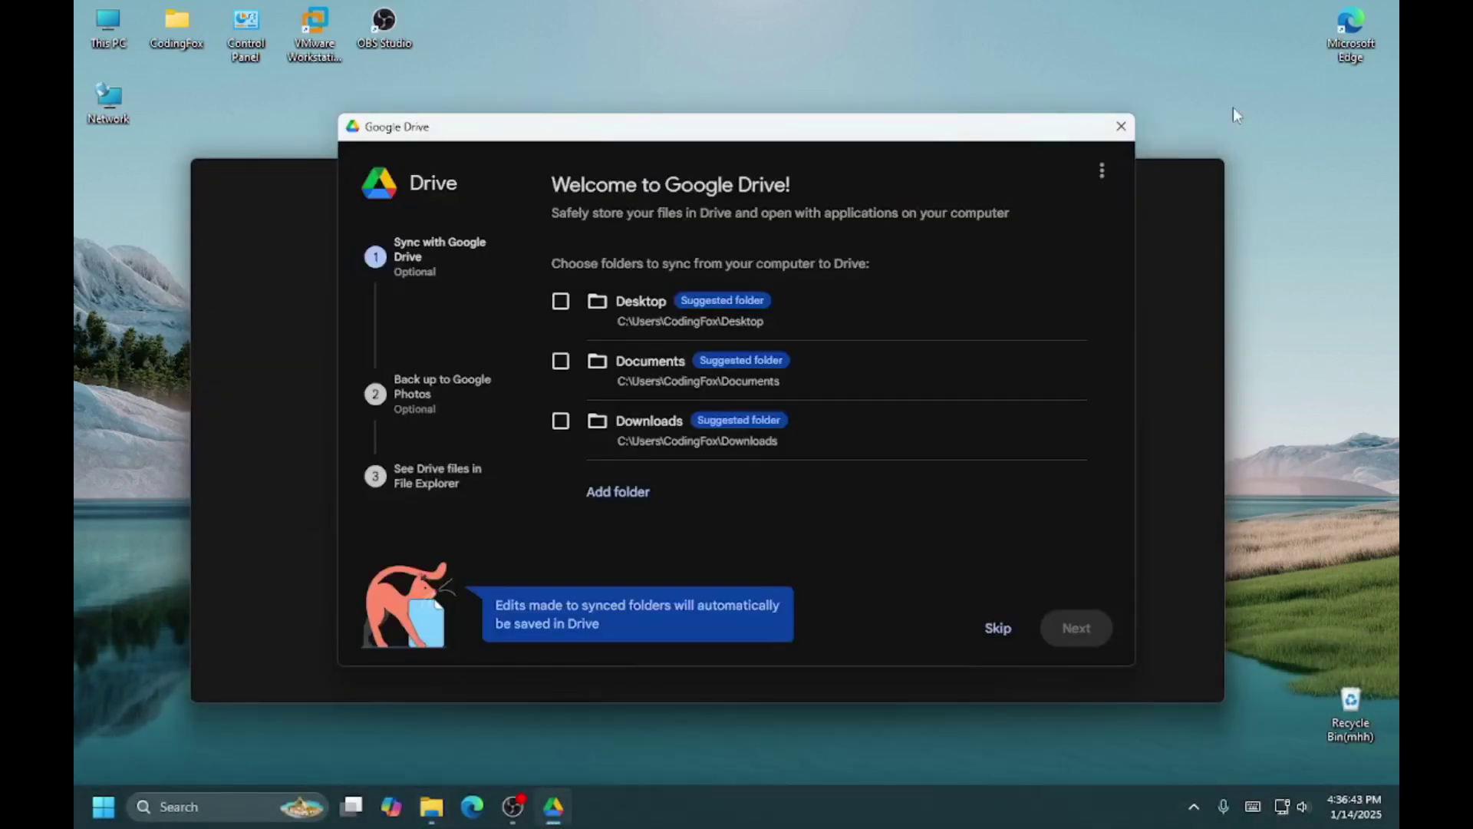
{"action": "left_click", "coordinate": [1121, 126]}
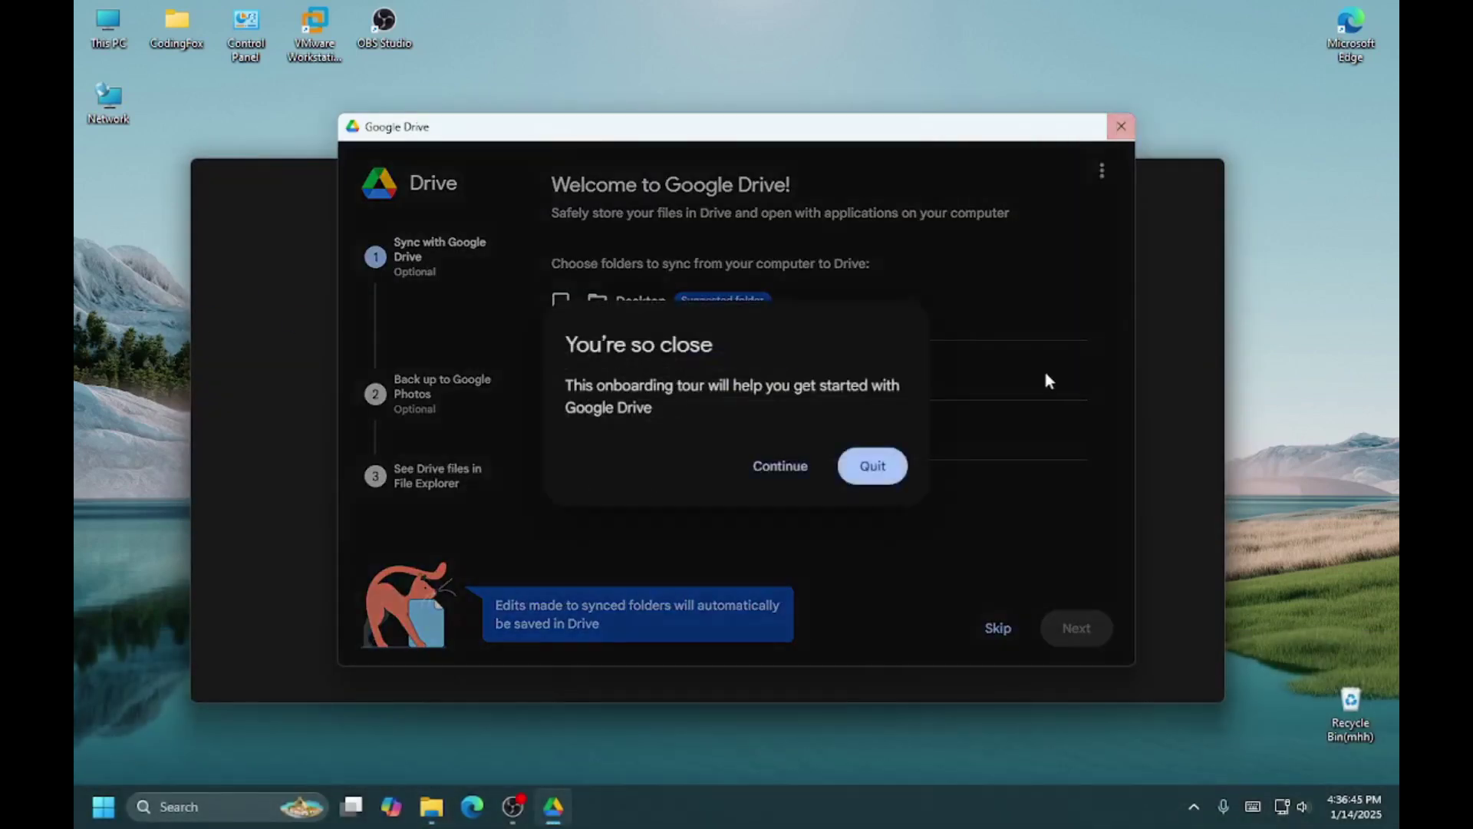
{"action": "left_click", "coordinate": [879, 473]}
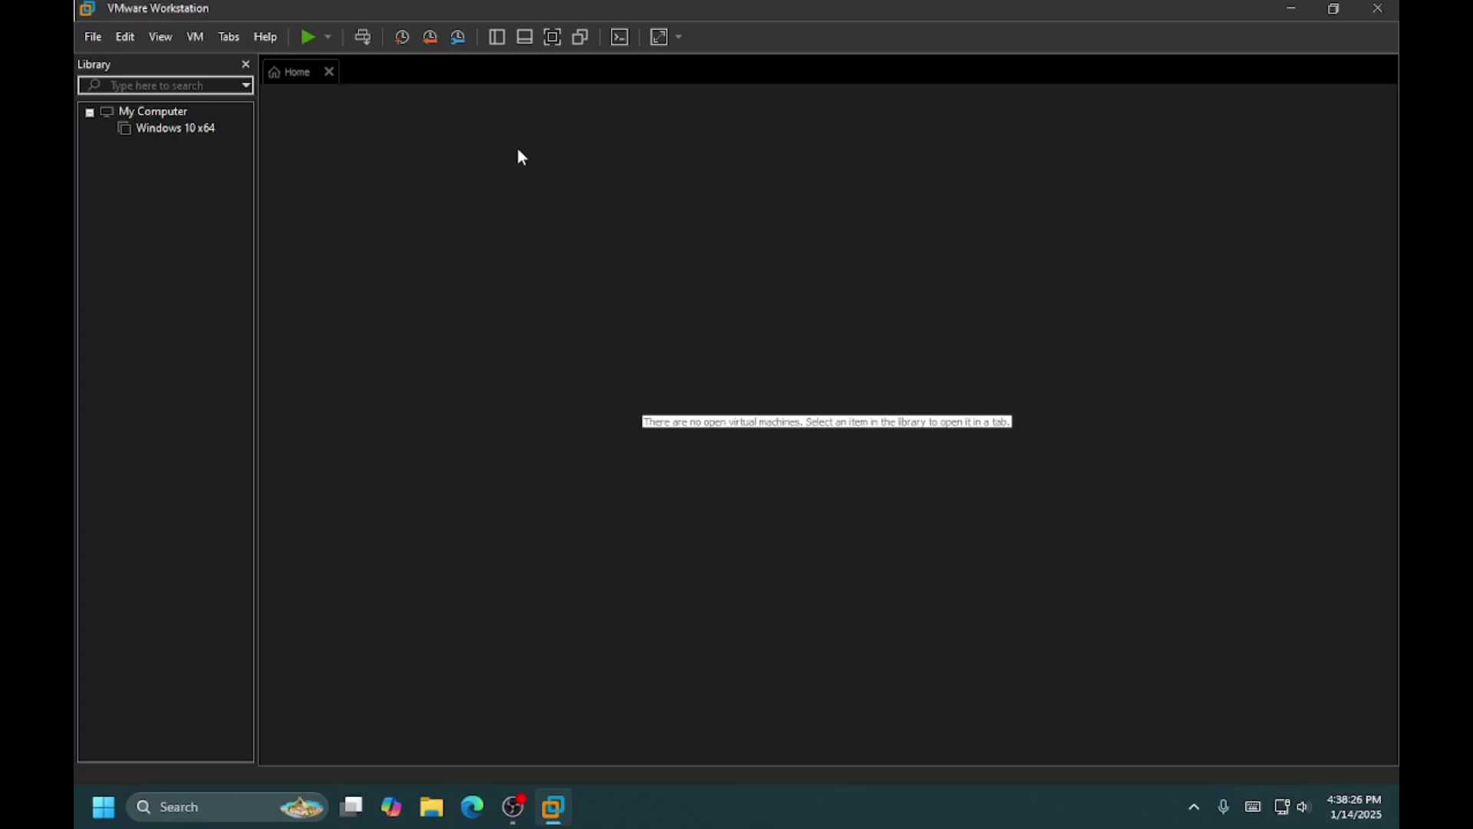
Begin a new virtual machine in VMware Workstation with a custom configuration and Workstation 16.x hardware compatibility.
{"action": "right_click", "coordinate": [184, 181]}
{"action": "left_click", "coordinate": [239, 191]}
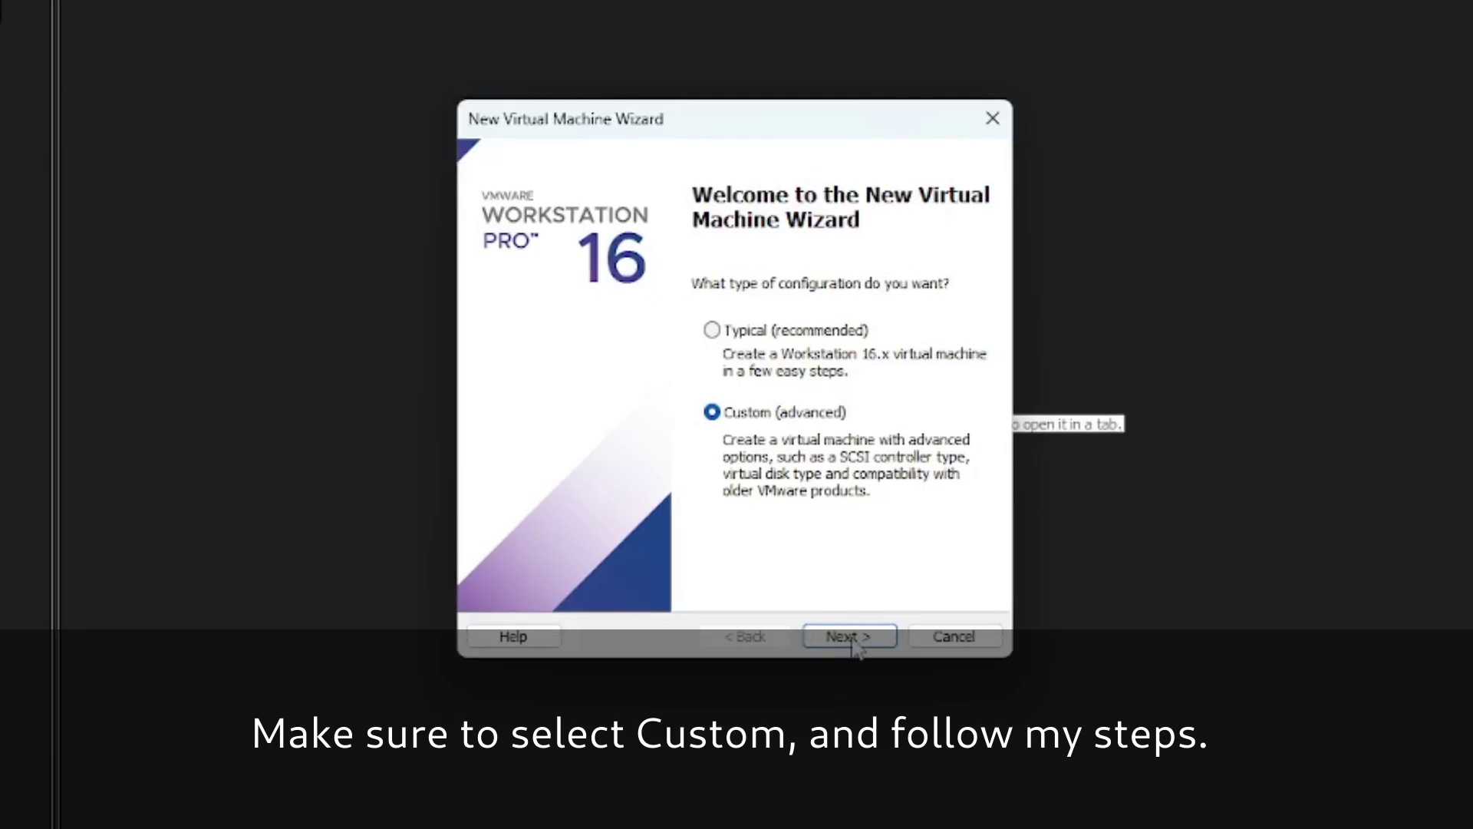
{"action": "left_click", "coordinate": [852, 639]}
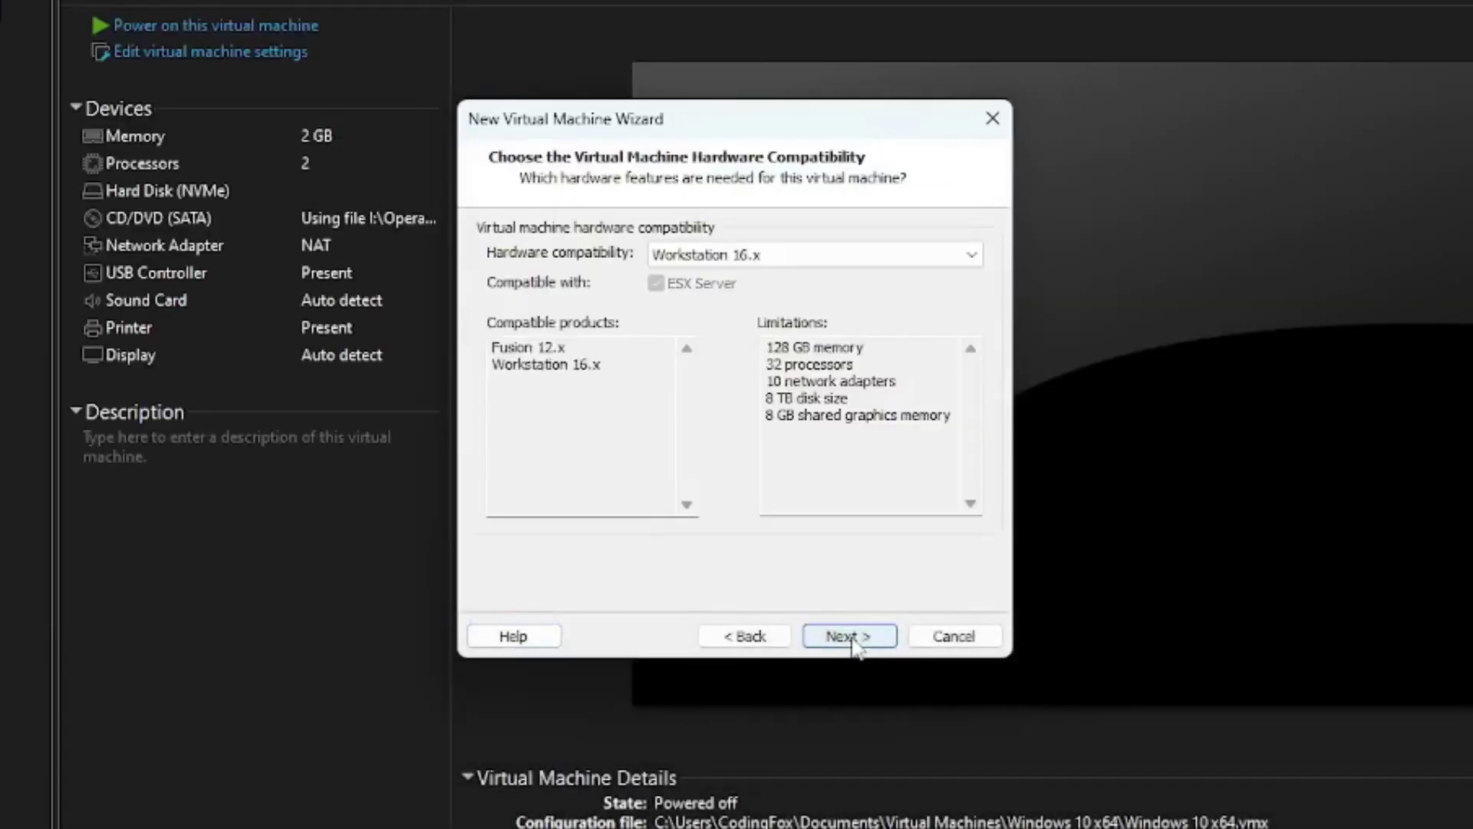
{"action": "left_click", "coordinate": [852, 638]}
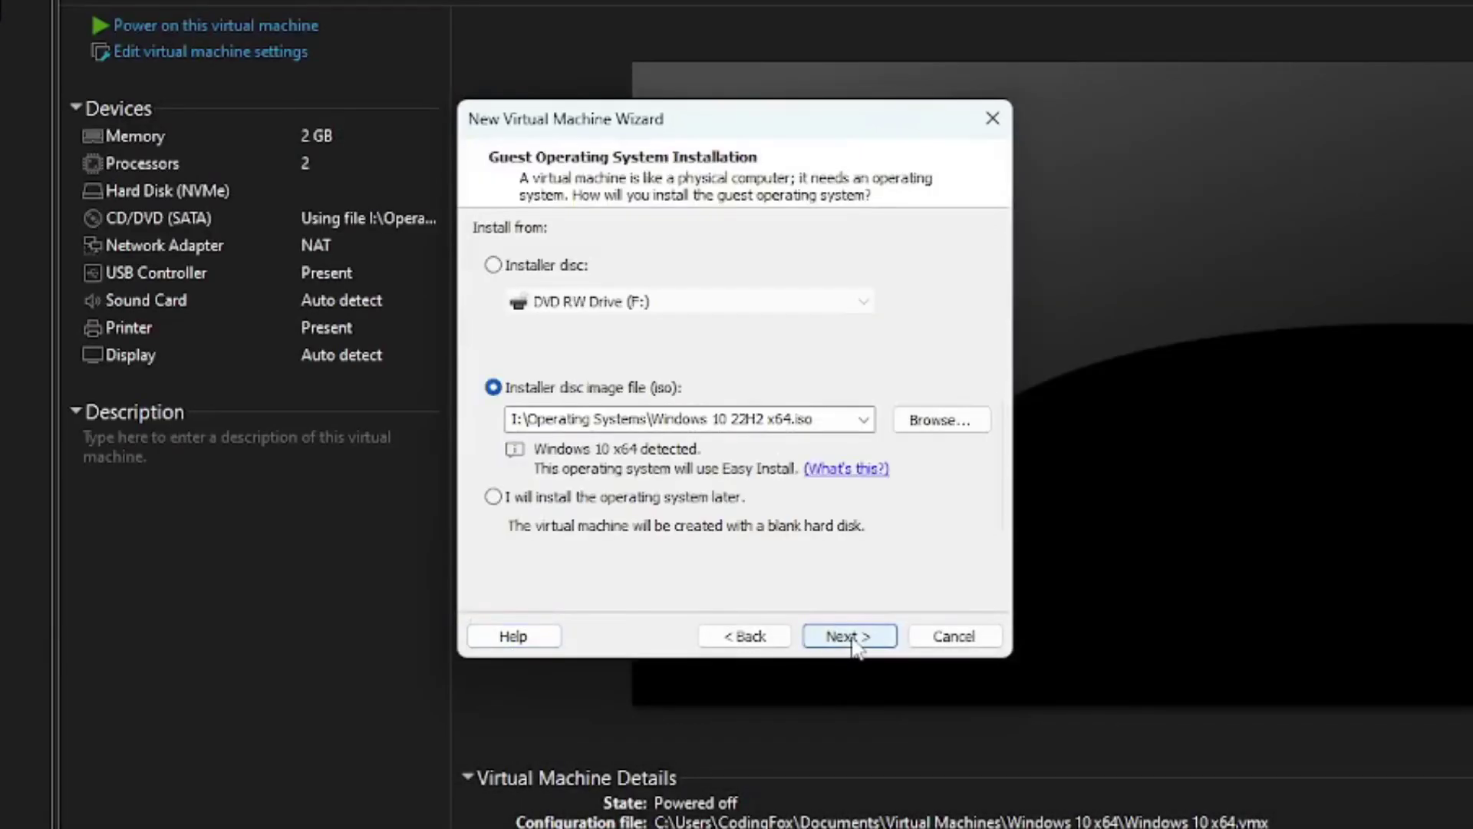
Choose Windows-XP.iso from the Operating Systems folder as the installer disc image, skipping the offered VMware update.
{"action": "left_click", "coordinate": [960, 421]}
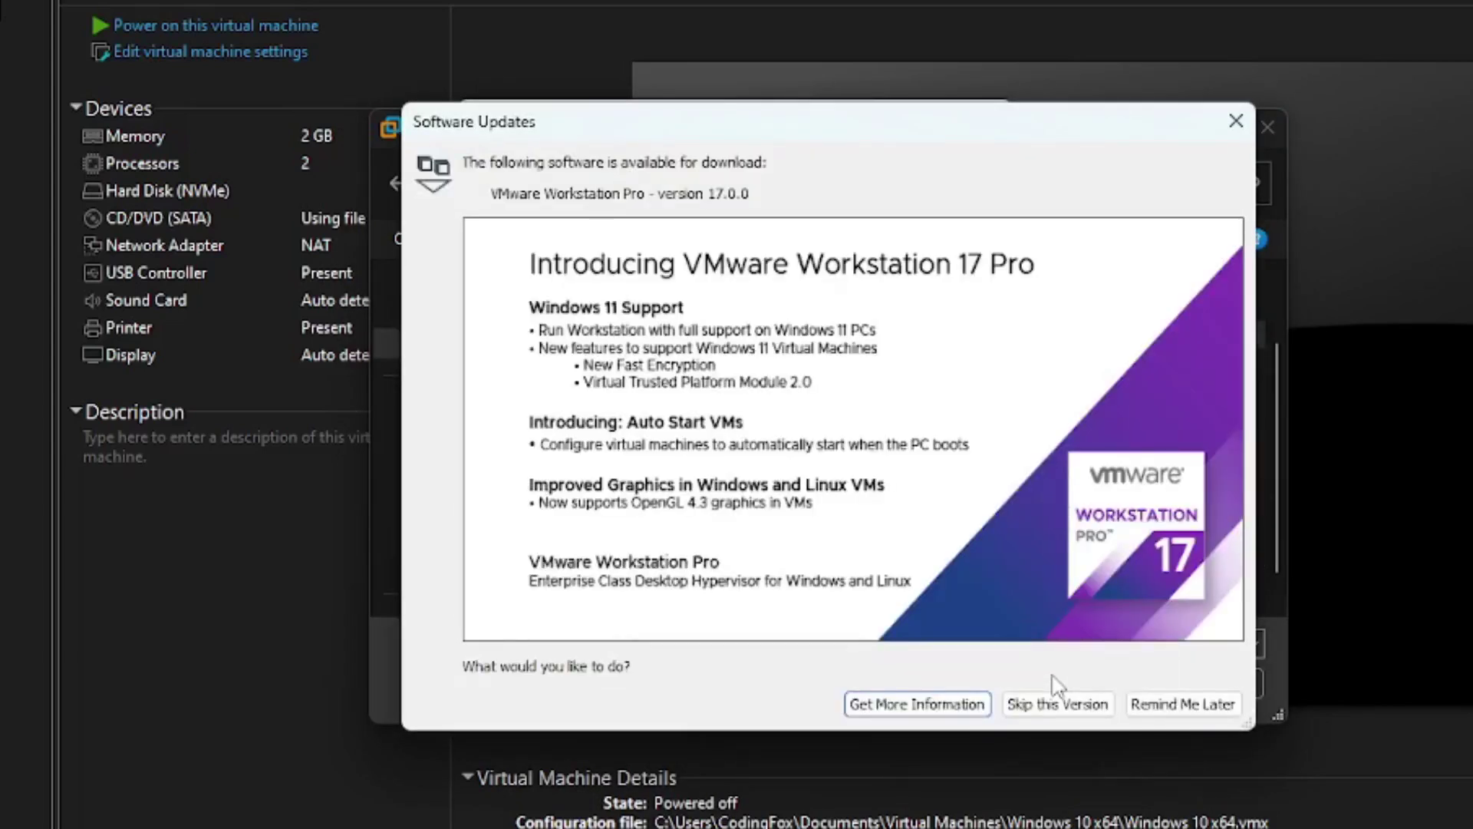
{"action": "left_click", "coordinate": [1077, 701]}
{"action": "double_click", "coordinate": [750, 553]}
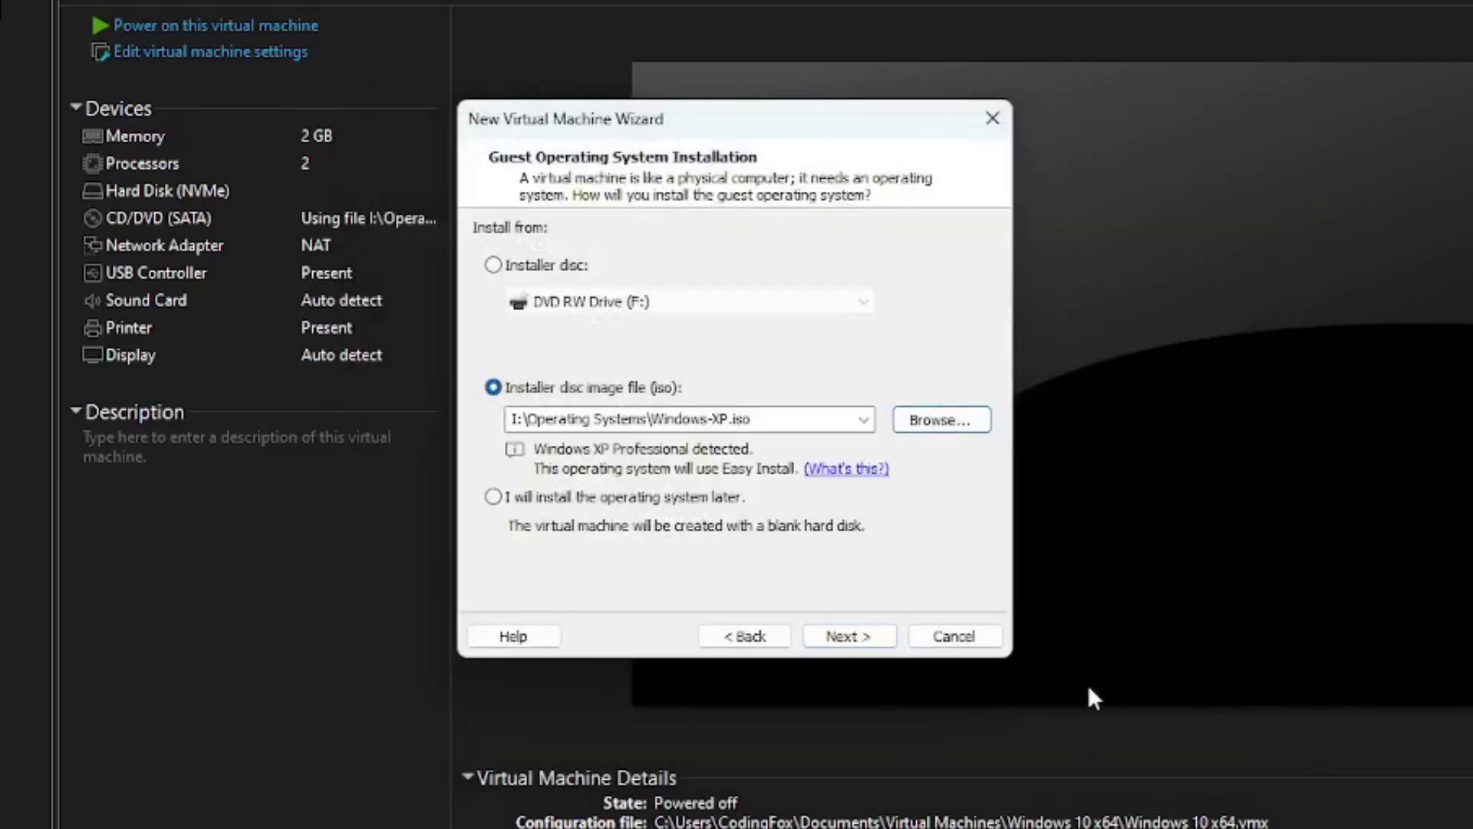
{"action": "left_click", "coordinate": [884, 640]}
Continue without a Windows product key and name the virtual machine Windows XP Professional(Drive).
{"action": "left_click", "coordinate": [882, 645]}
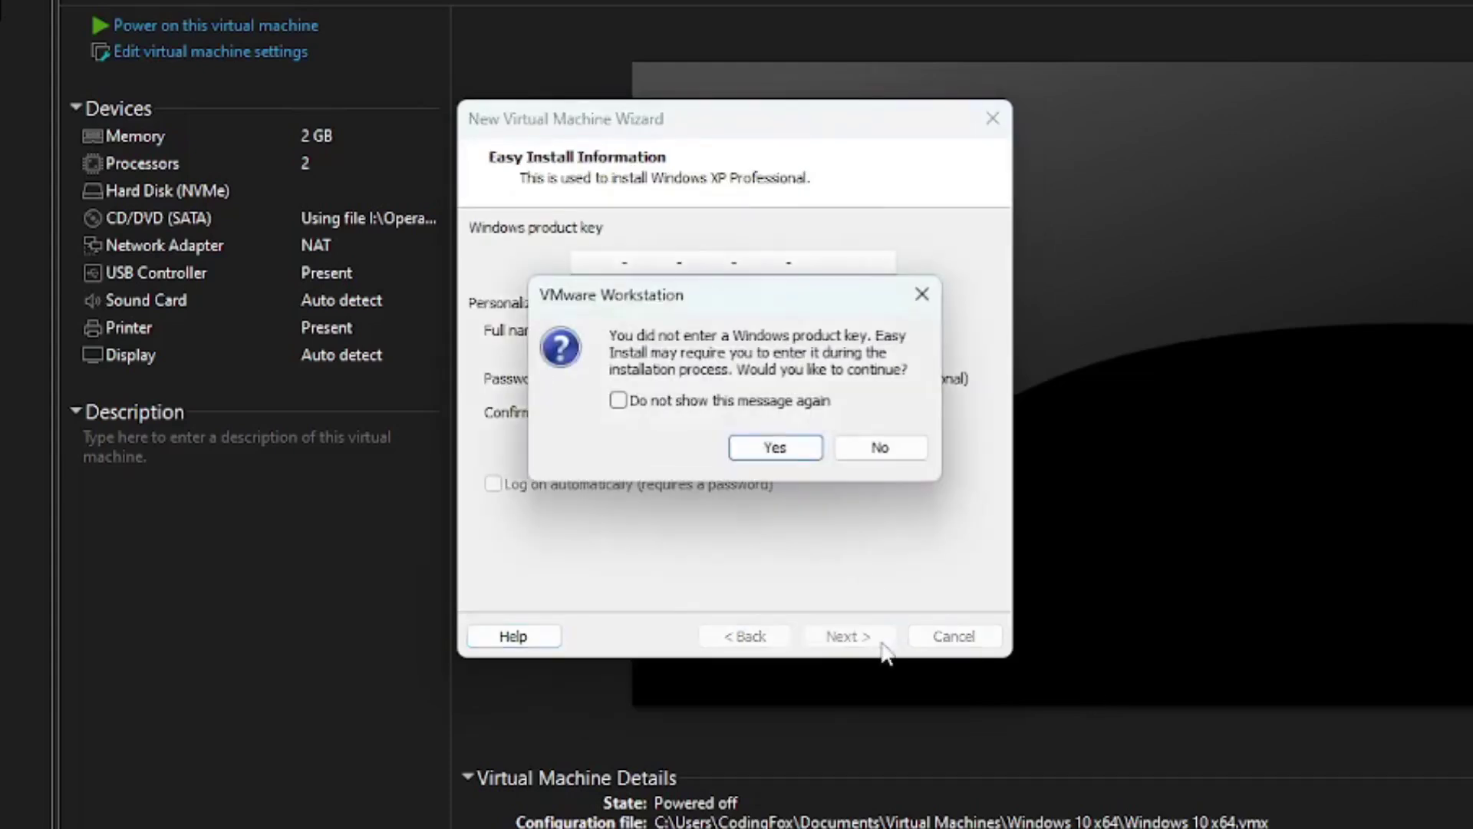
{"action": "left_click", "coordinate": [798, 445]}
{"action": "left_click", "coordinate": [763, 269]}
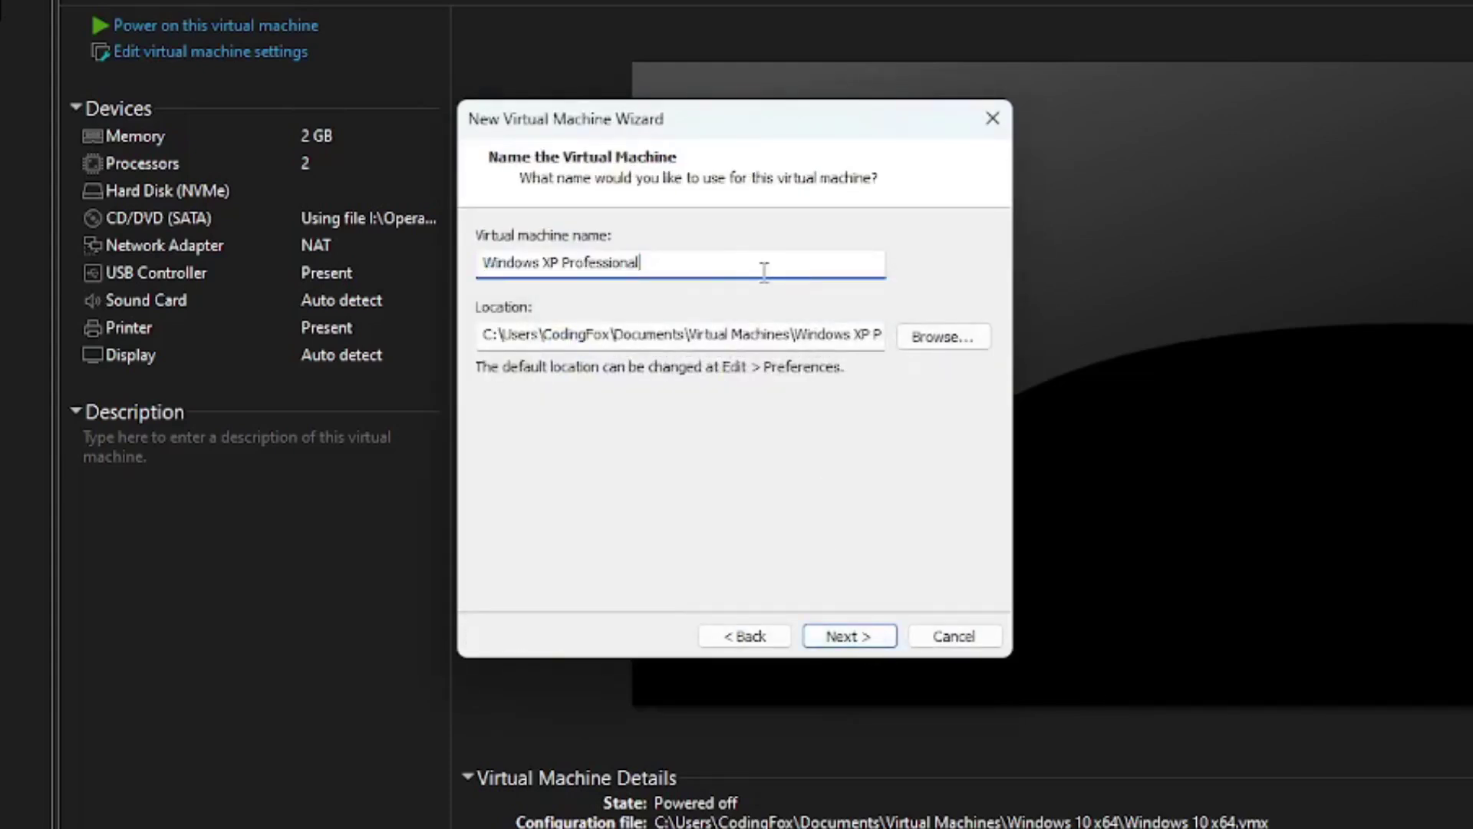
{"action": "type", "text": "(Emulated)"}
{"action": "key", "text": "Return"}
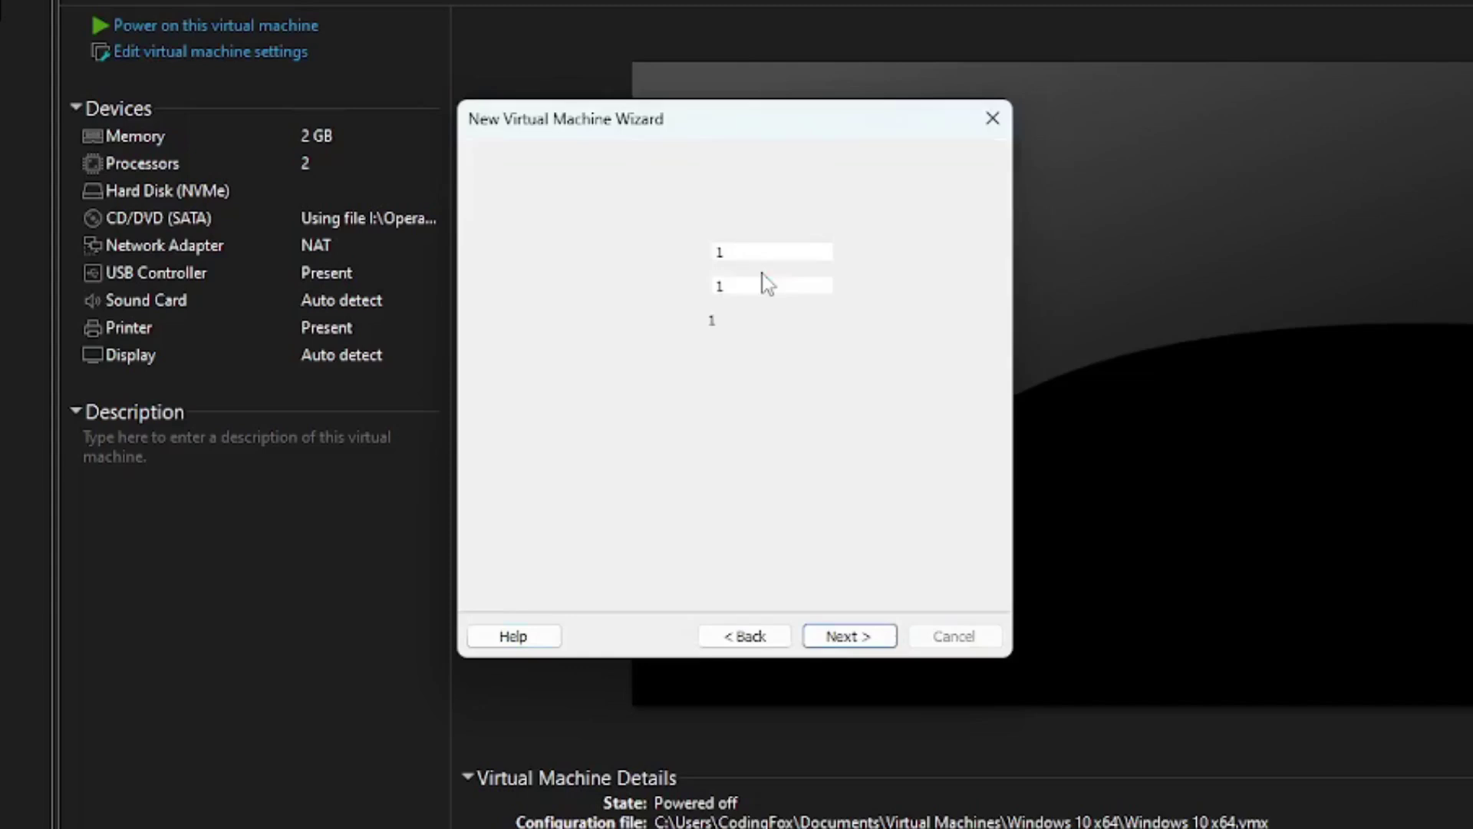
Keep one processor with one core and set the virtual machine's memory to 1 GB.
{"action": "left_click", "coordinate": [874, 620]}
{"action": "type", "text": "128"}
{"action": "key", "text": "Return"}
Accept the default network, controller and disk options, and set the maximum disk size to 14.5 GB.
{"action": "left_click", "coordinate": [852, 641]}
{"action": "left_click", "coordinate": [849, 641]}
{"action": "left_click", "coordinate": [848, 641]}
{"action": "left_click", "coordinate": [849, 646]}
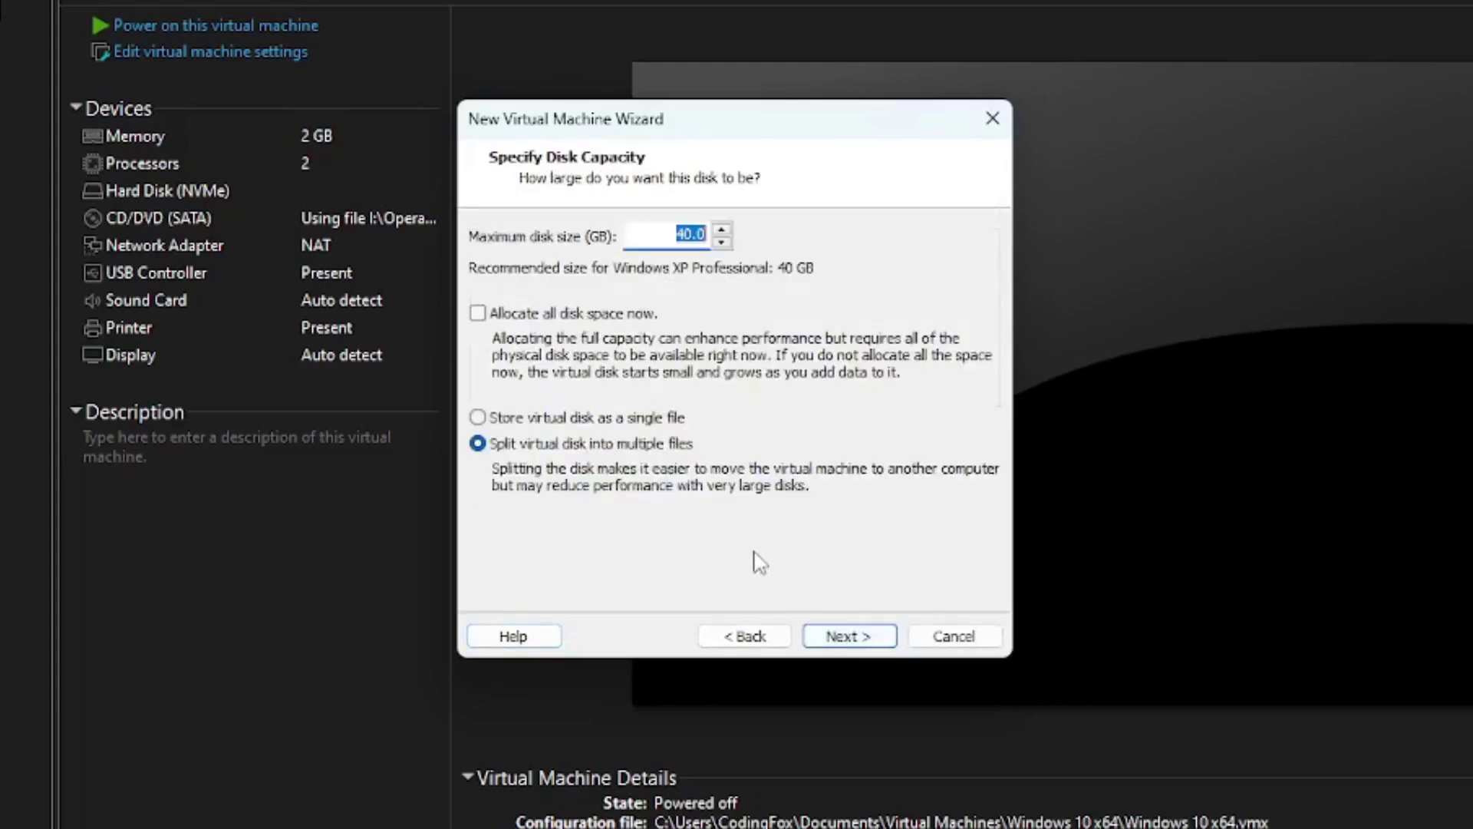
{"action": "type", "text": "14.5"}
{"action": "left_click", "coordinate": [850, 637]}
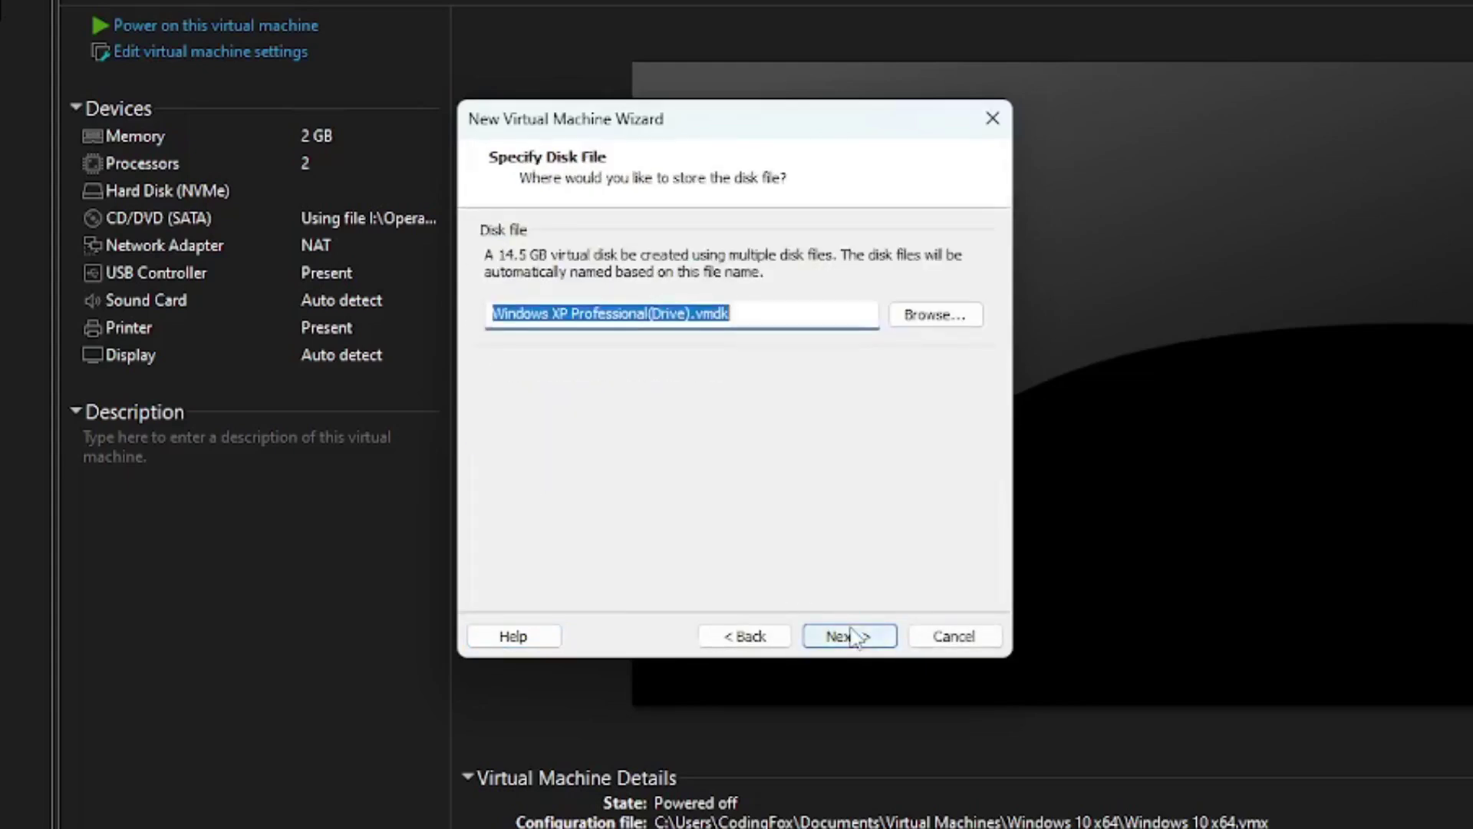
Store the virtual disk file Windows XP Professional(Drive).vmdk in My Drive on Google Drive (J:).
{"action": "left_click", "coordinate": [955, 329]}
{"action": "scroll", "coordinate": [460, 415], "scroll_direction": "down", "scroll_amount": 3}
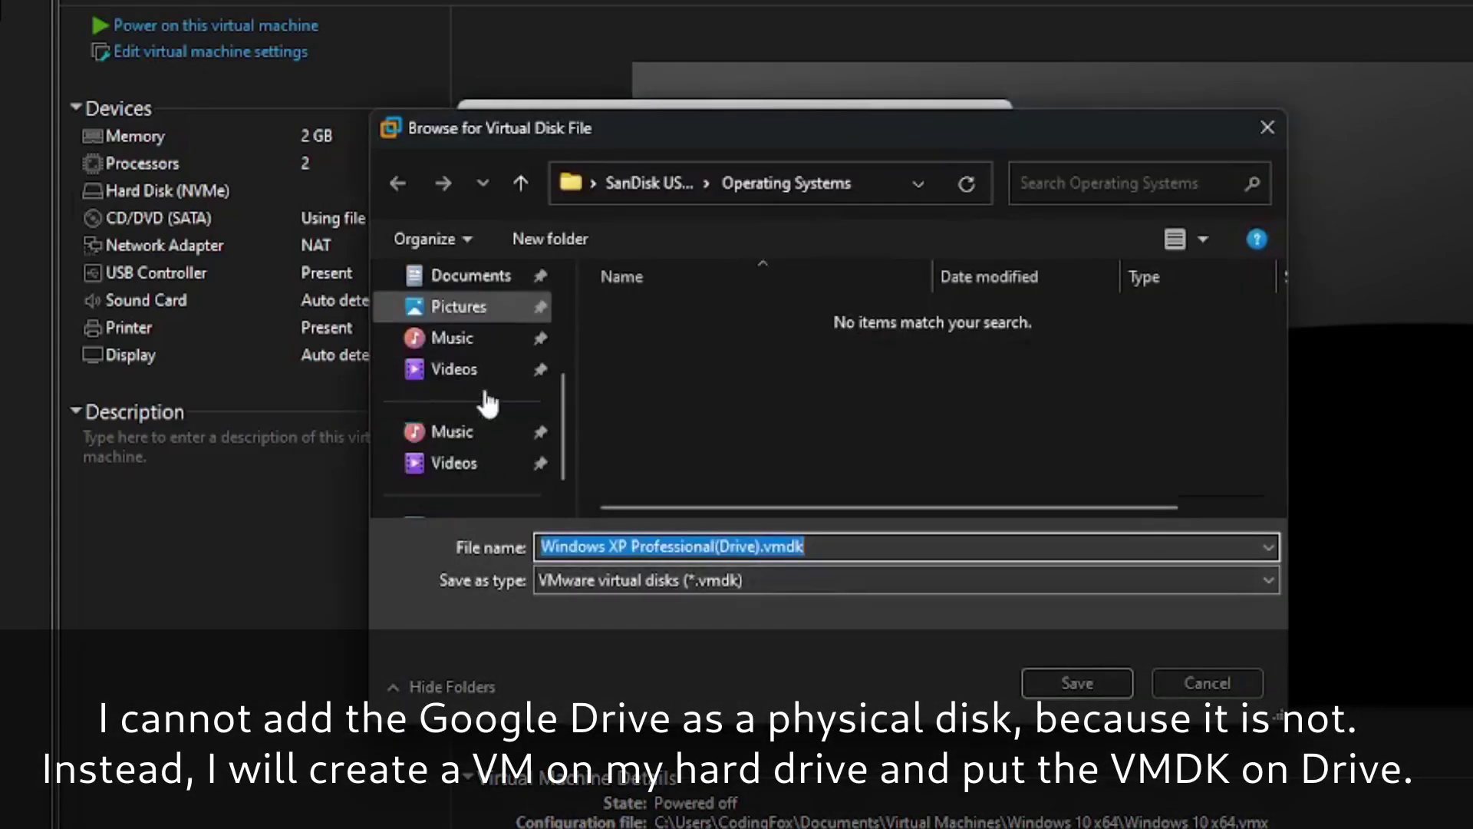
{"action": "left_click", "coordinate": [787, 414]}
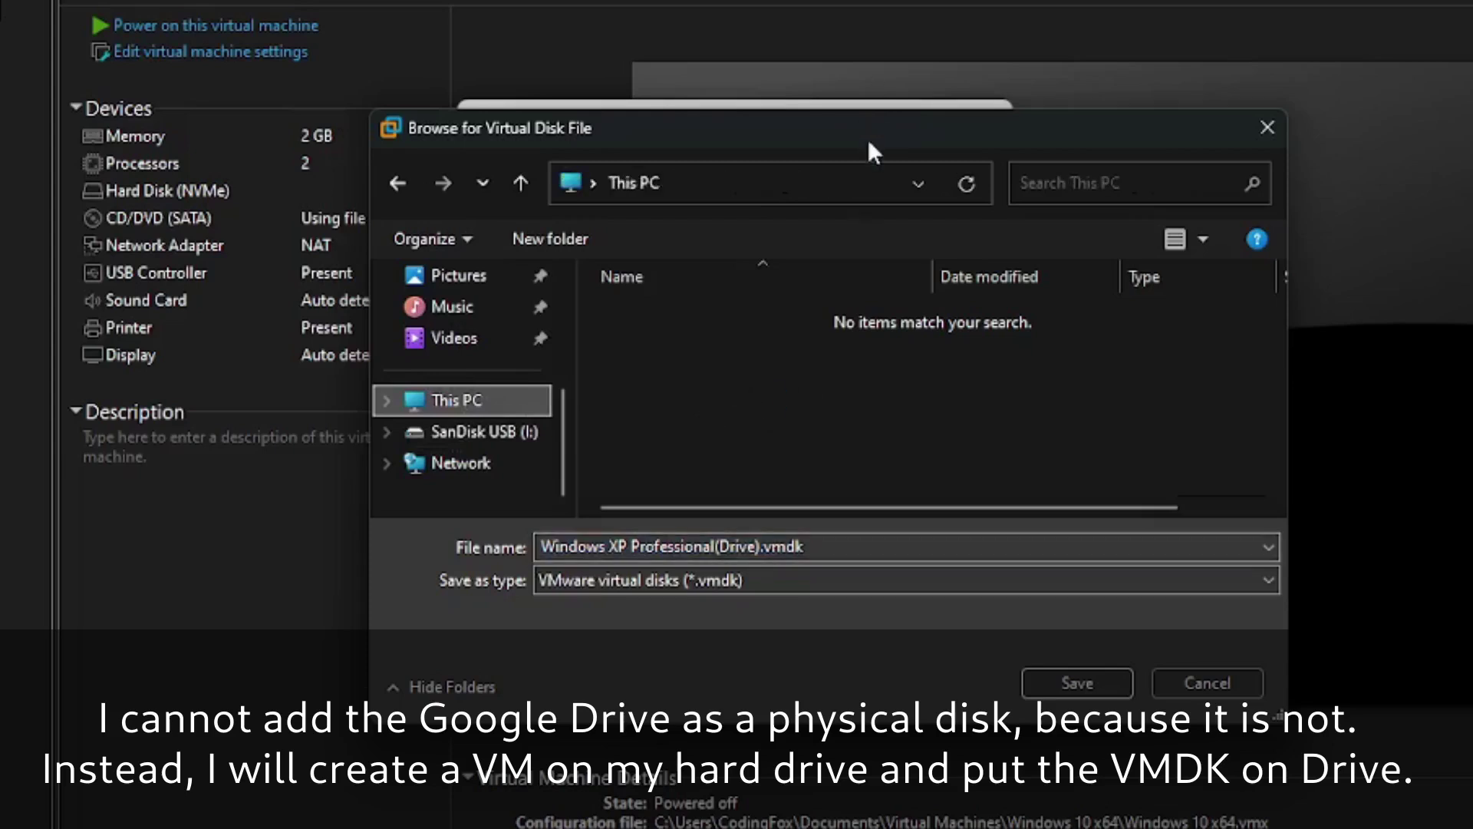
{"action": "left_click_drag", "start_coordinate": [863, 130], "coordinate": [684, 23]}
{"action": "left_click_drag", "start_coordinate": [1095, 597], "coordinate": [1218, 792]}
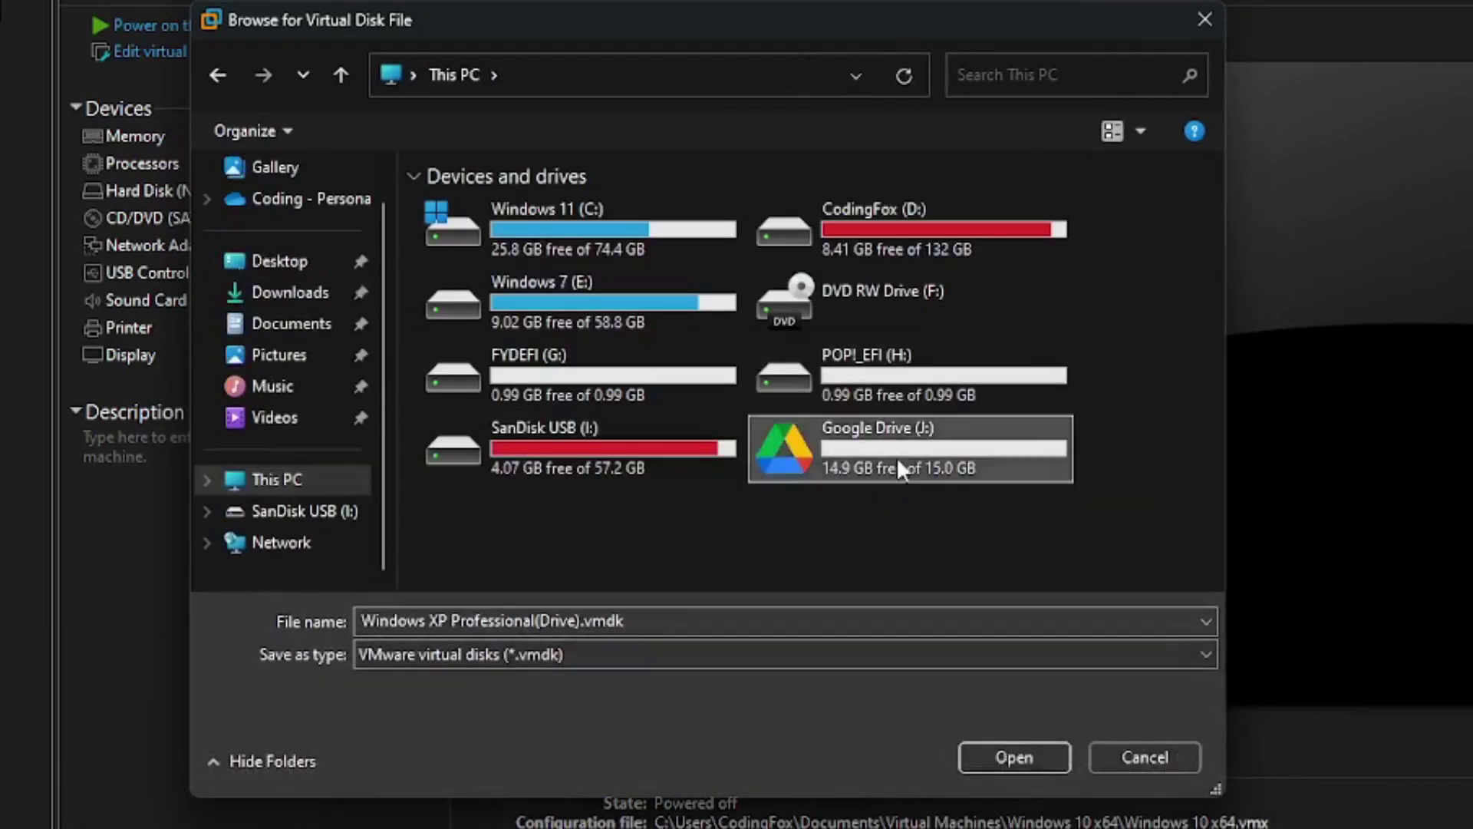
{"action": "double_click", "coordinate": [901, 467]}
{"action": "double_click", "coordinate": [470, 290]}
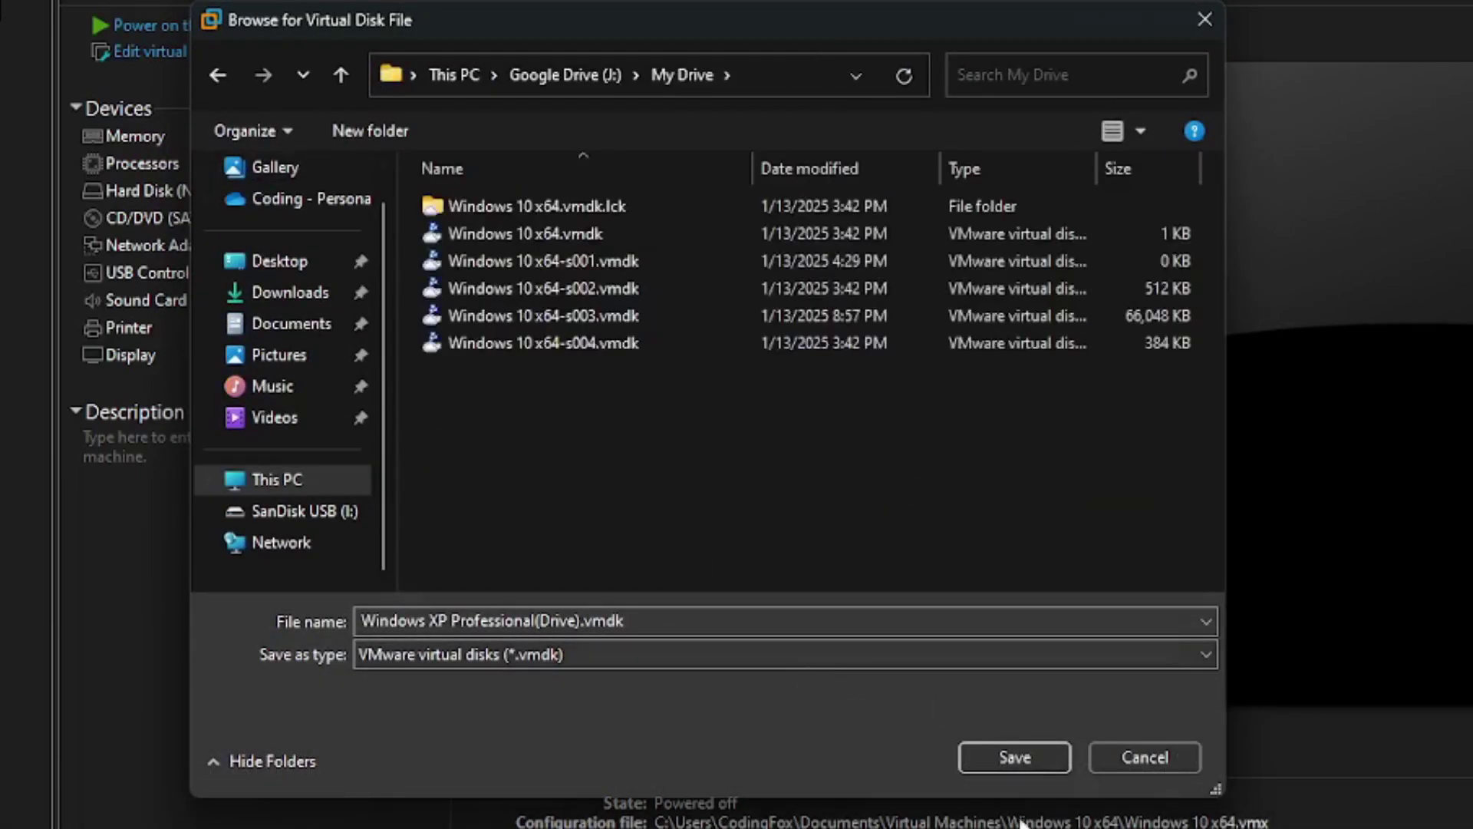
{"action": "left_click", "coordinate": [1009, 760]}
Finish creating the Windows XP Professional(Drive) virtual machine and power it on.
{"action": "left_click", "coordinate": [831, 648]}
{"action": "left_click", "coordinate": [831, 649]}
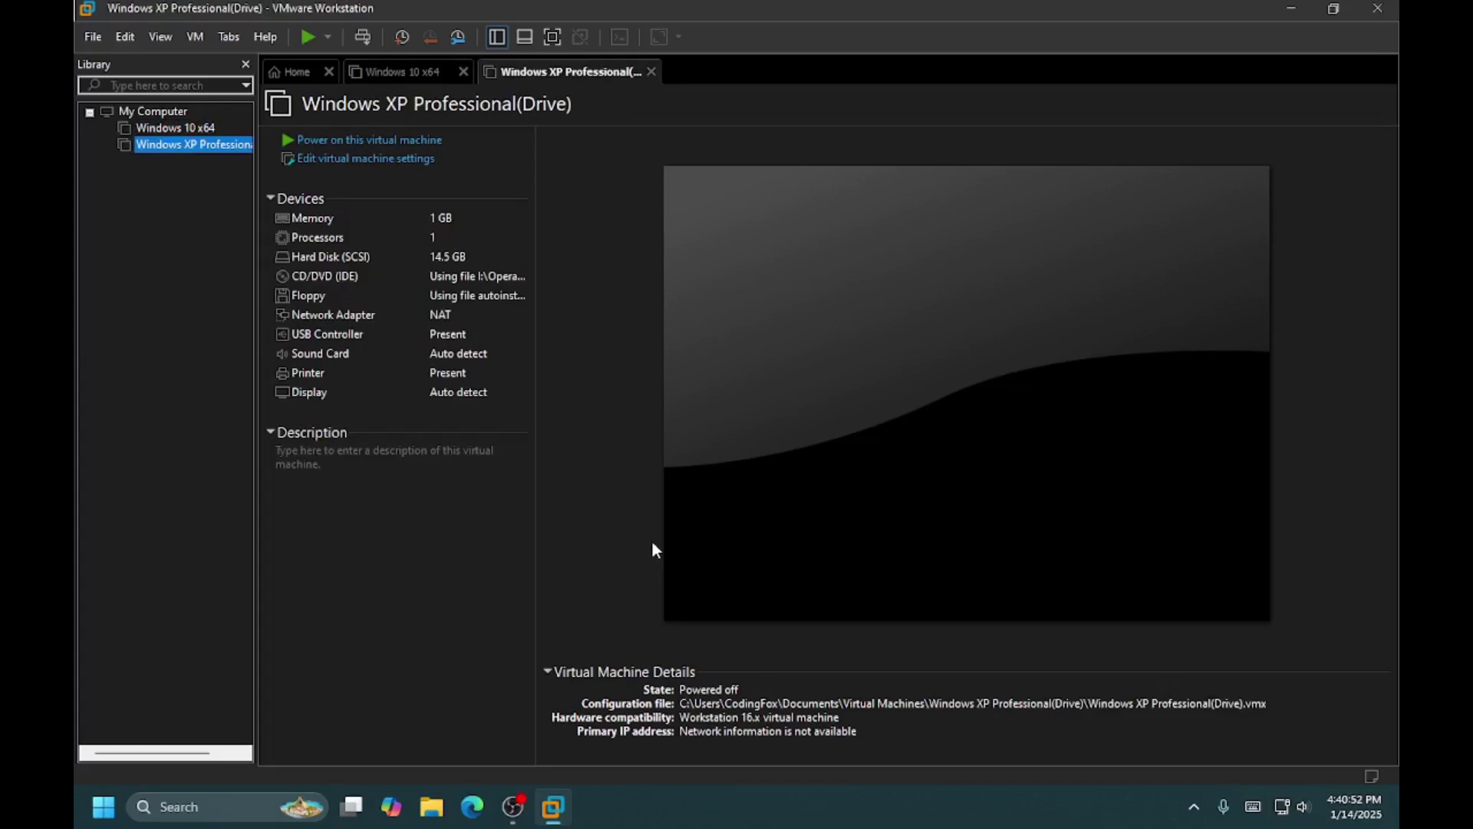
{"action": "left_click", "coordinate": [369, 140]}
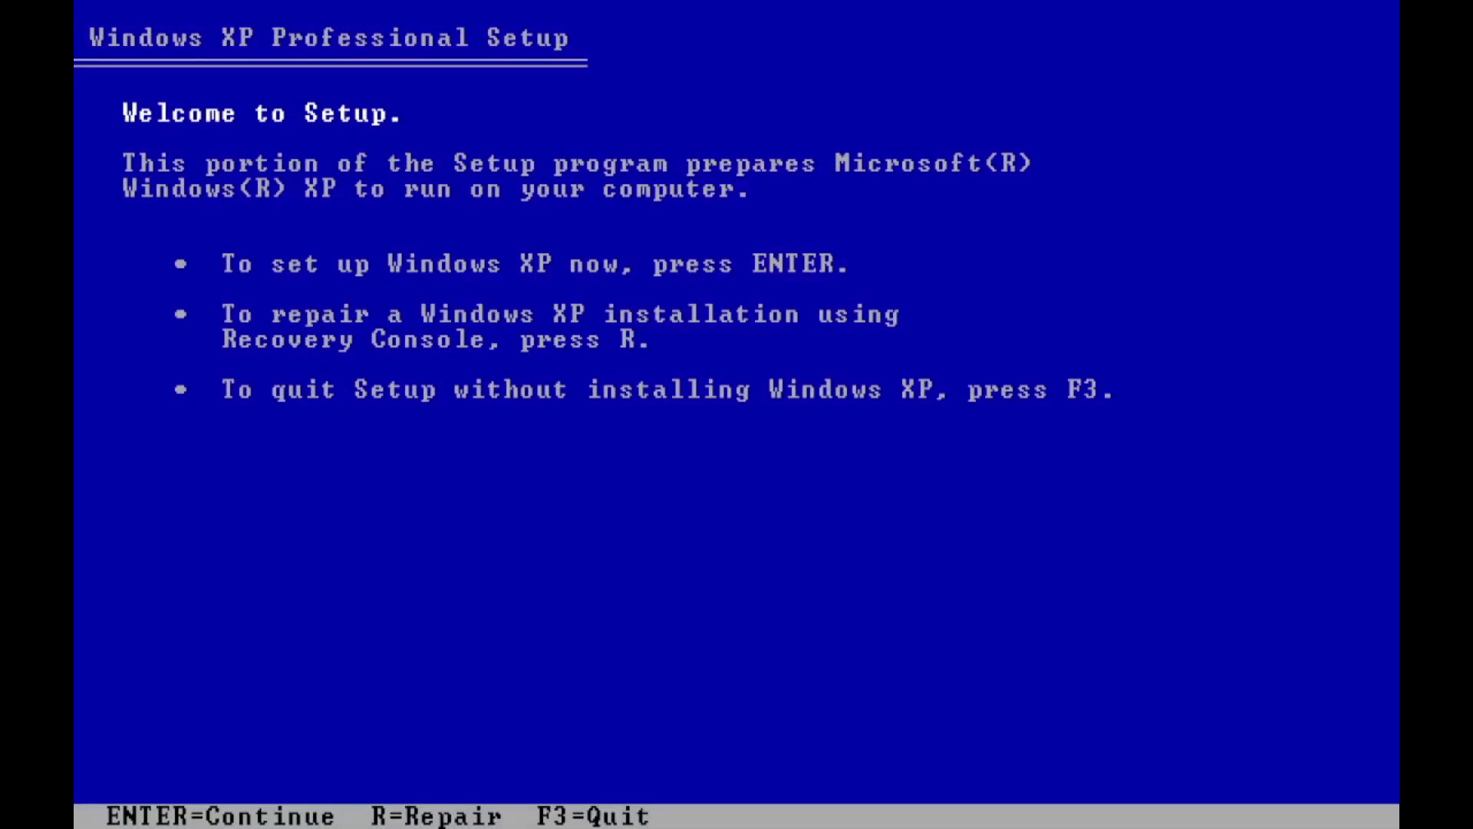
Start Windows XP Setup with the licence agreement accepted, and delete the existing C: partition.
{"action": "key", "text": "Return"}
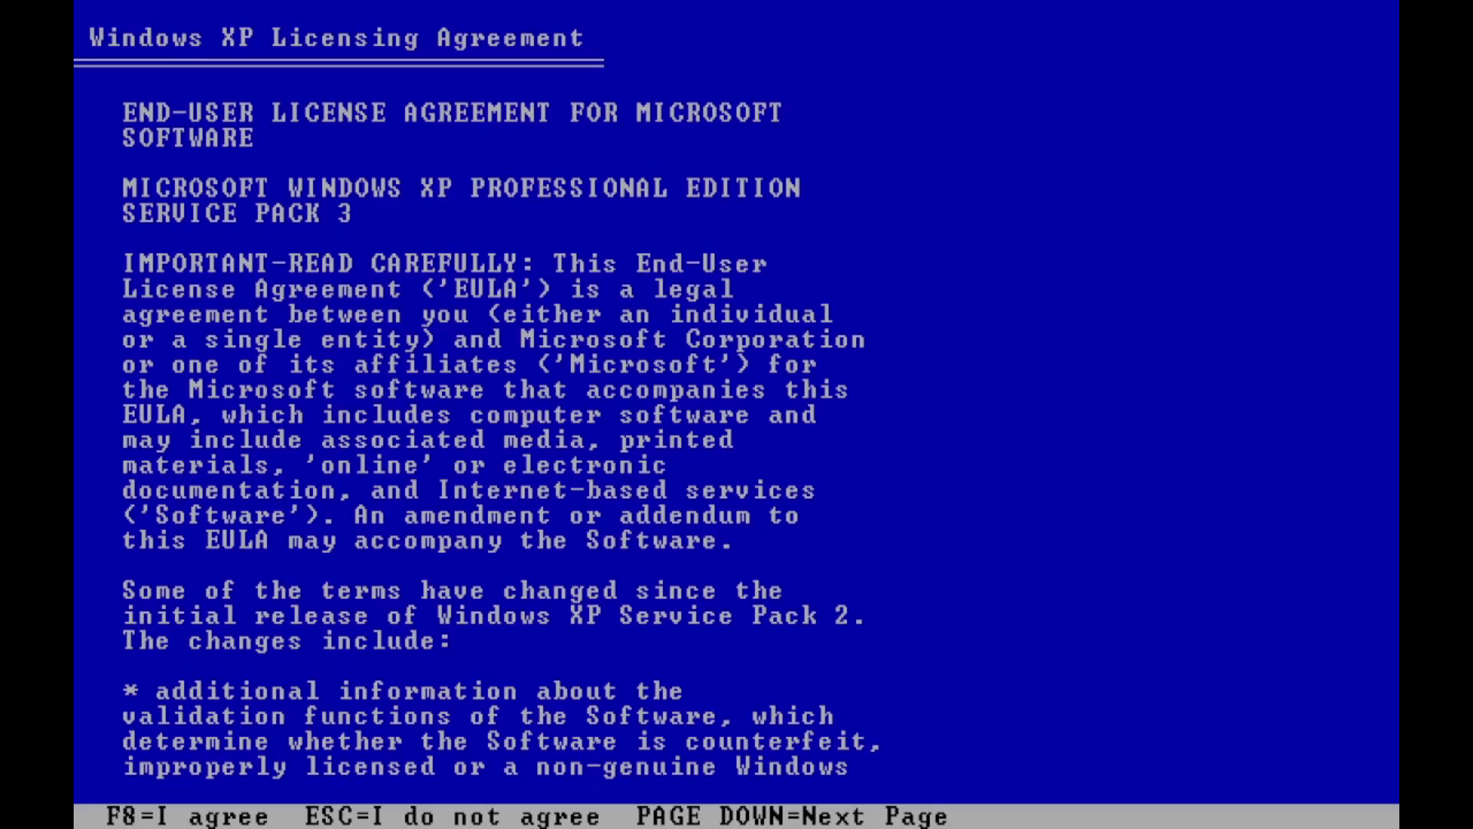
{"action": "key", "text": "F8"}
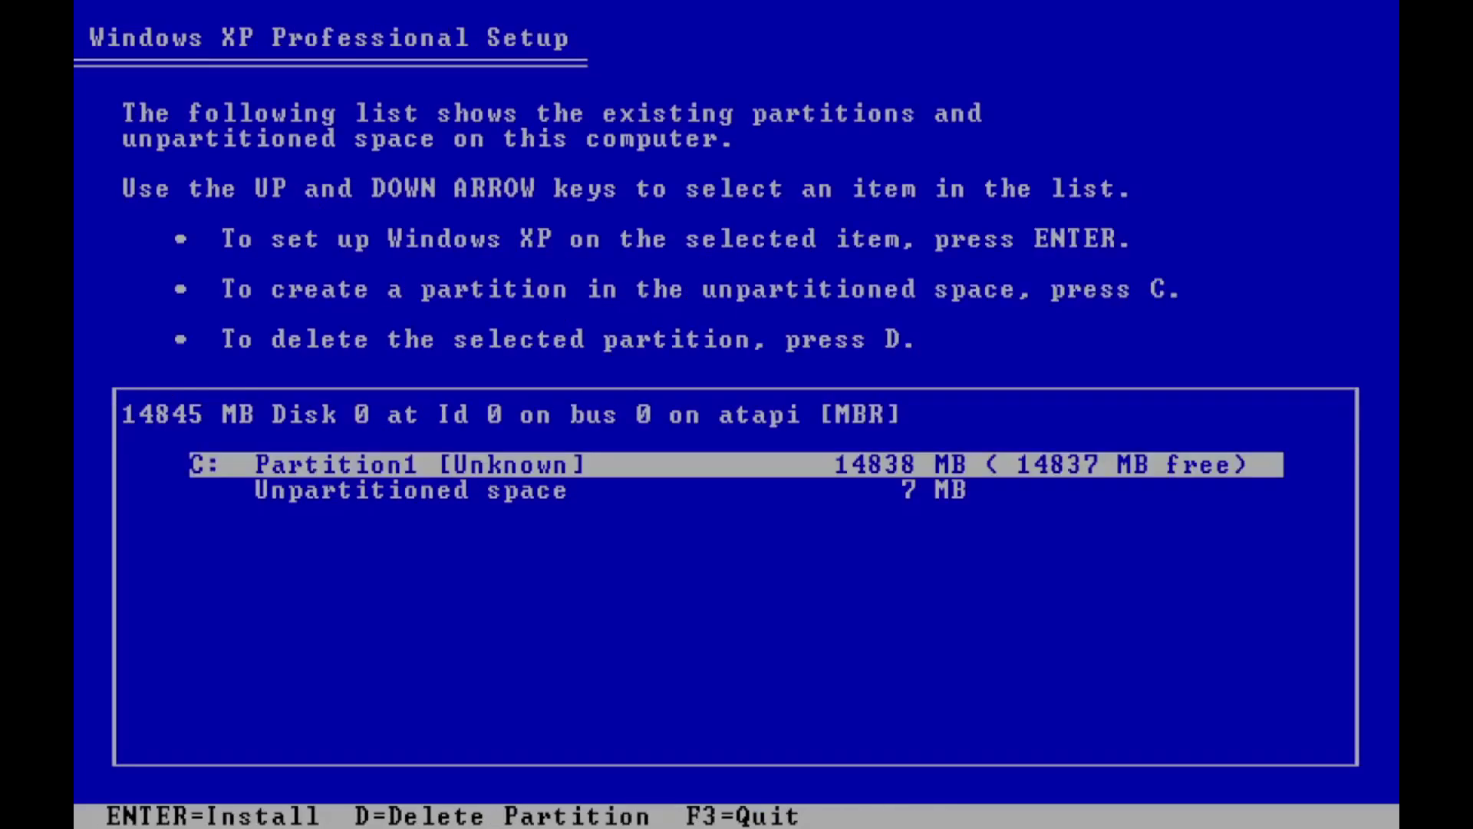
{"action": "key", "text": "d"}
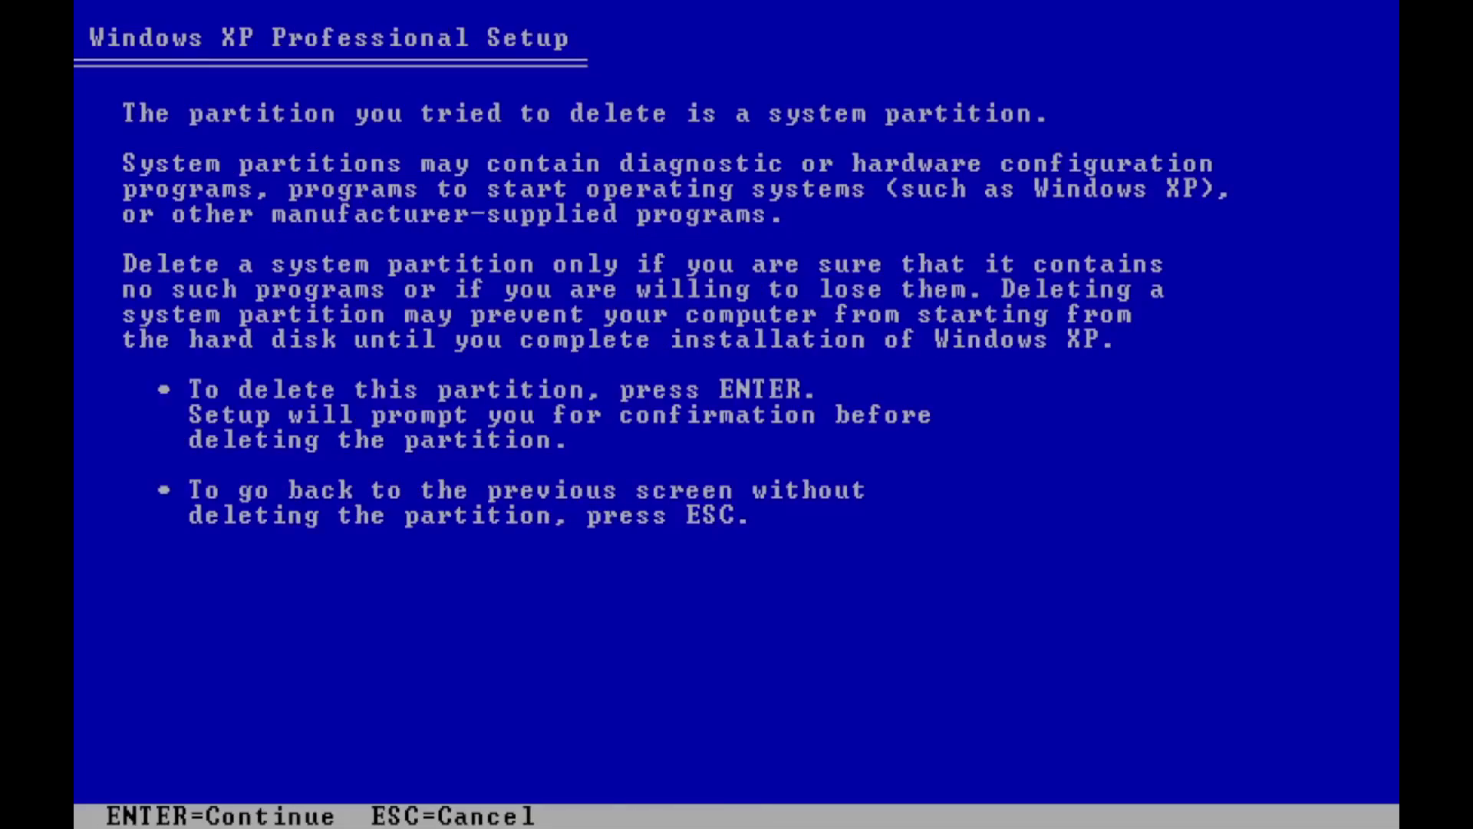
{"action": "key", "text": "Return"}
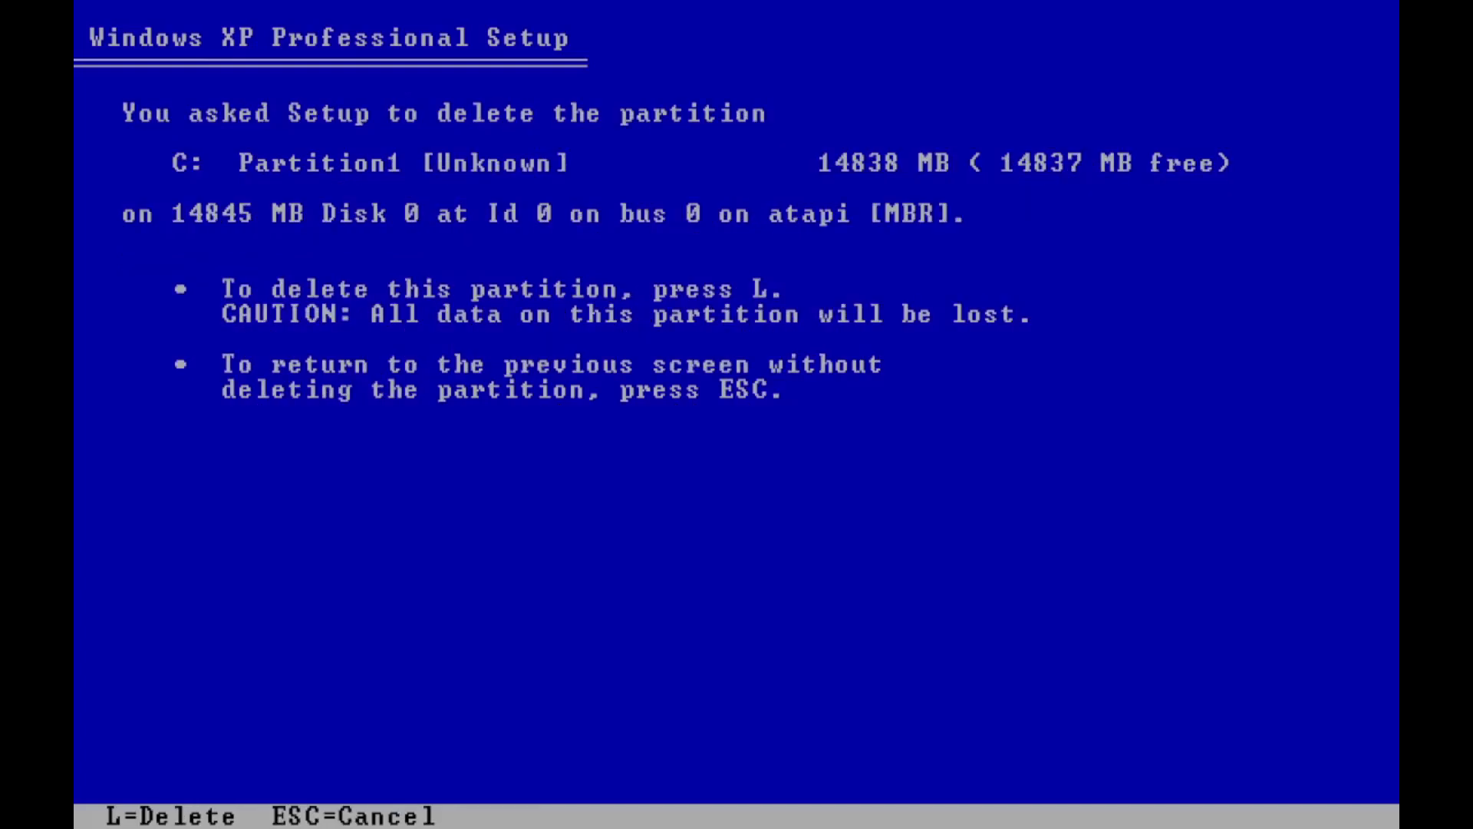
{"action": "key", "text": "l"}
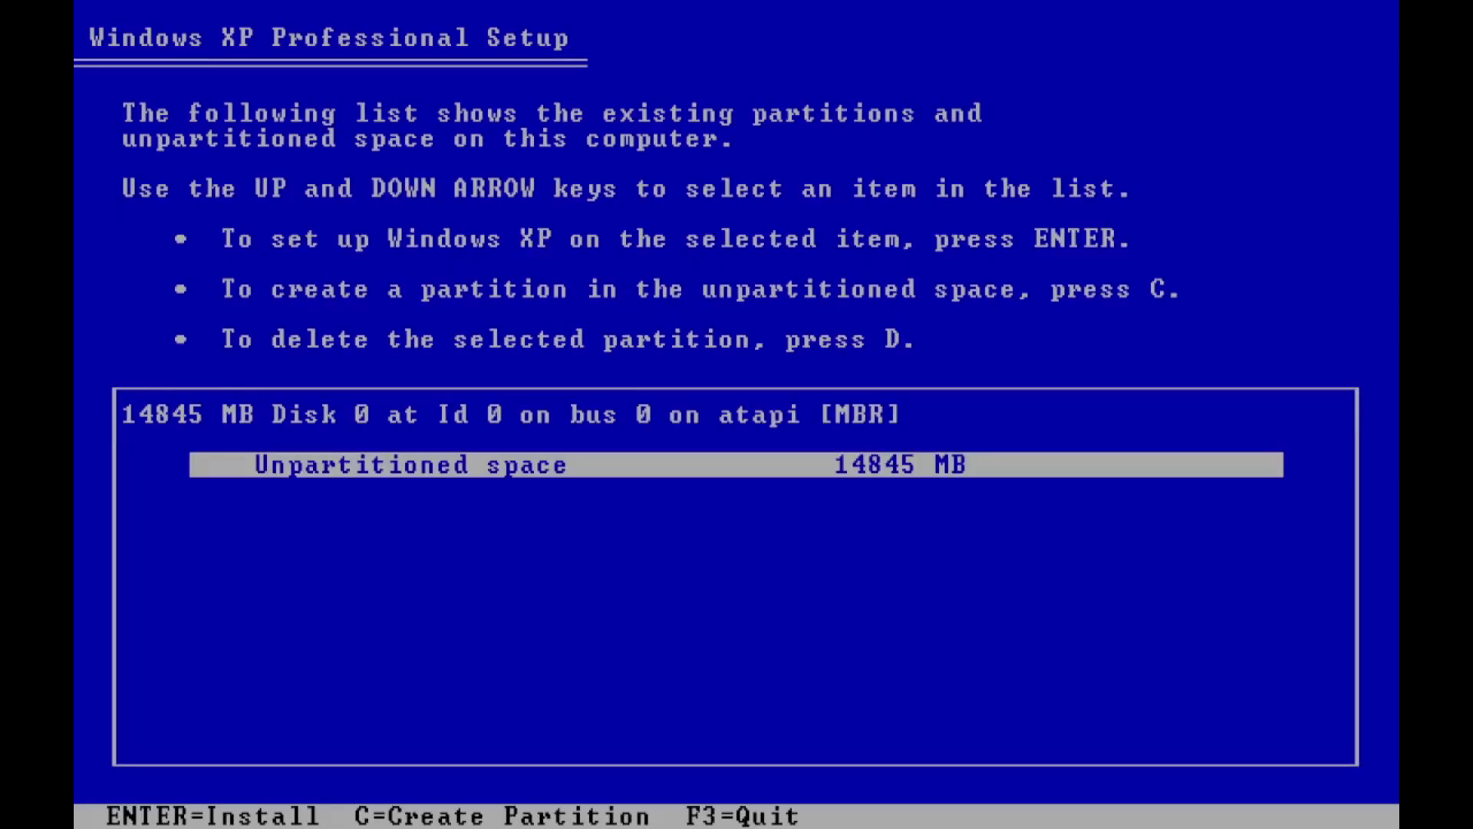
Select the unpartitioned space for the Windows XP installation and choose how to format the partition.
{"action": "key", "text": "Return"}
{"action": "key", "text": "Up"}
{"action": "key", "text": "Up"}
{"action": "key", "text": "Return"}
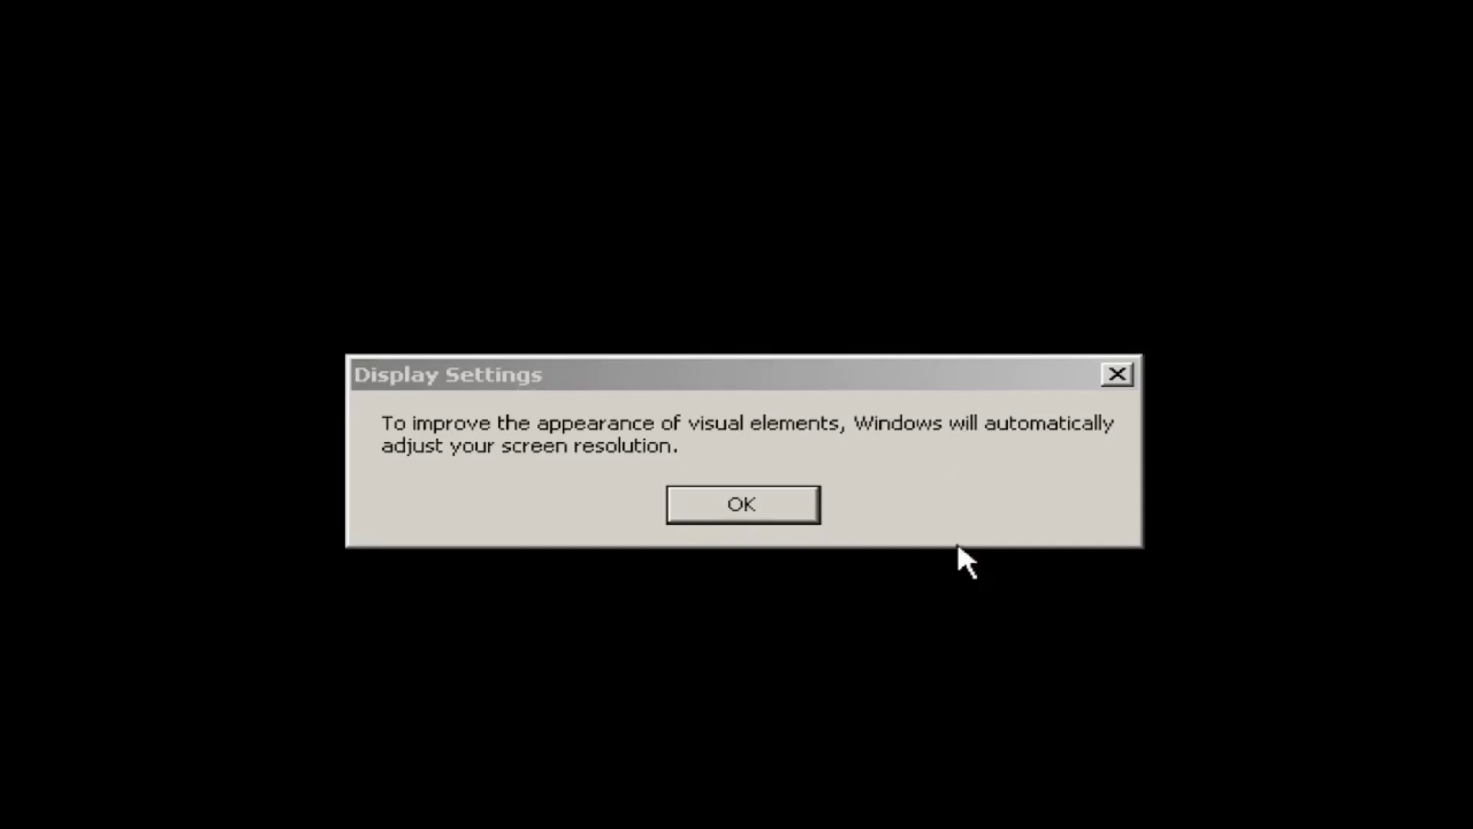
Let Windows XP adjust the screen resolution automatically and keep the new display setting.
{"action": "left_click", "coordinate": [790, 508]}
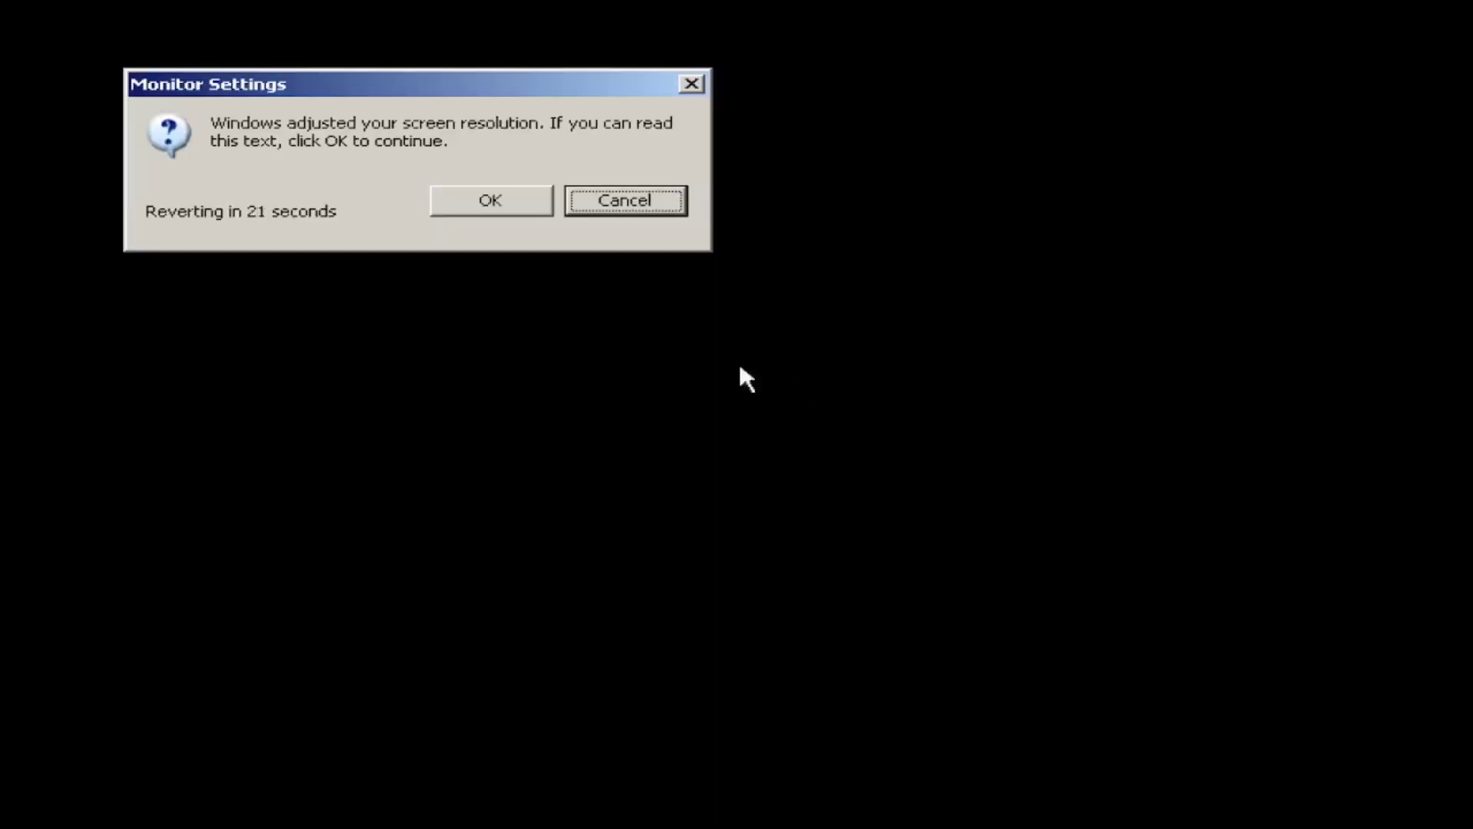
{"action": "left_click", "coordinate": [444, 206]}
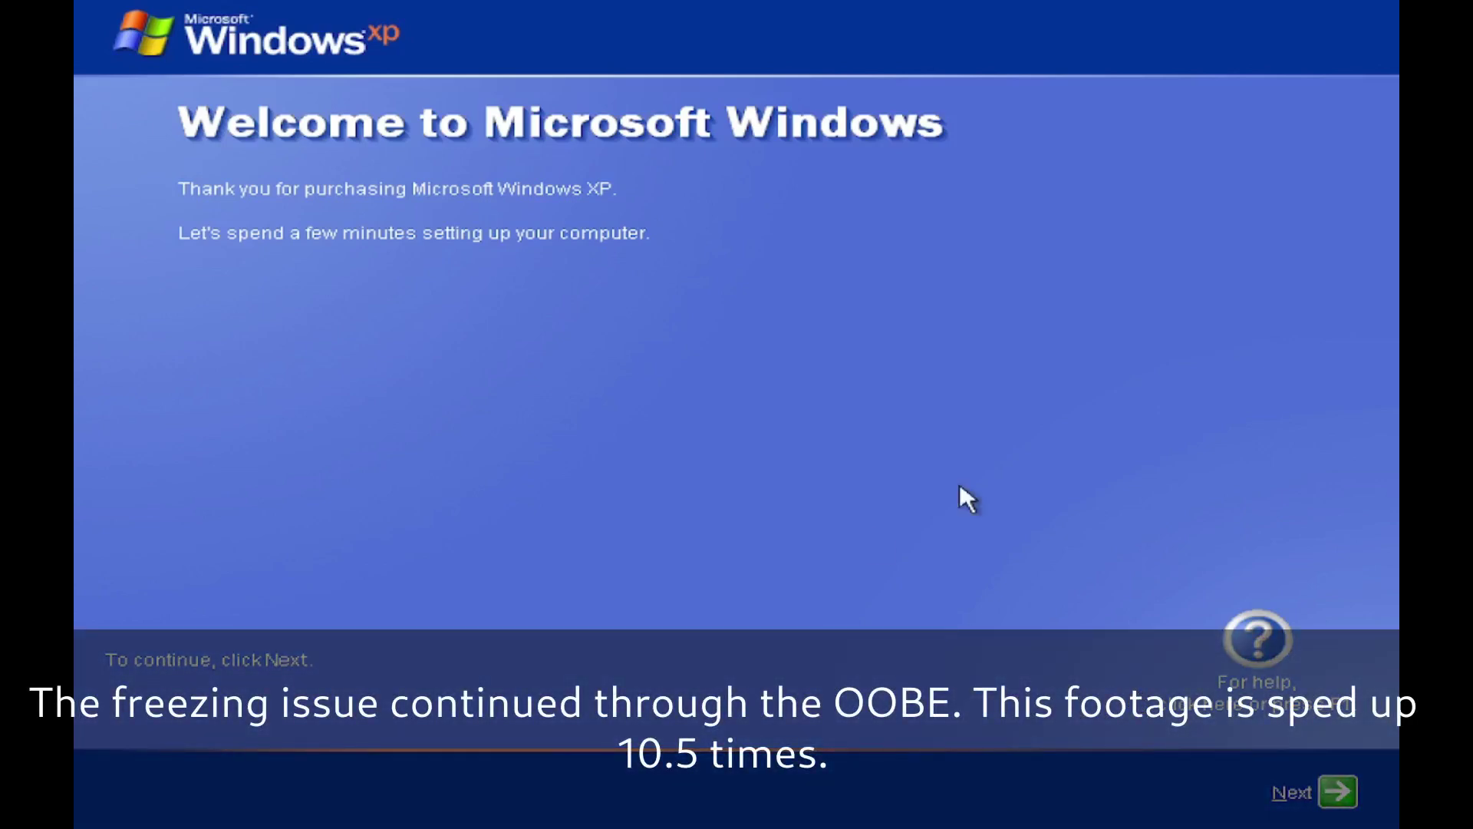
Complete the initial Windows XP setup questions, choosing to connect through a local area or home network and declining online registration with Microsoft.
{"action": "left_click", "coordinate": [1338, 792]}
{"action": "left_click", "coordinate": [477, 332]}
{"action": "left_click", "coordinate": [361, 450]}
{"action": "left_click", "coordinate": [1305, 791]}
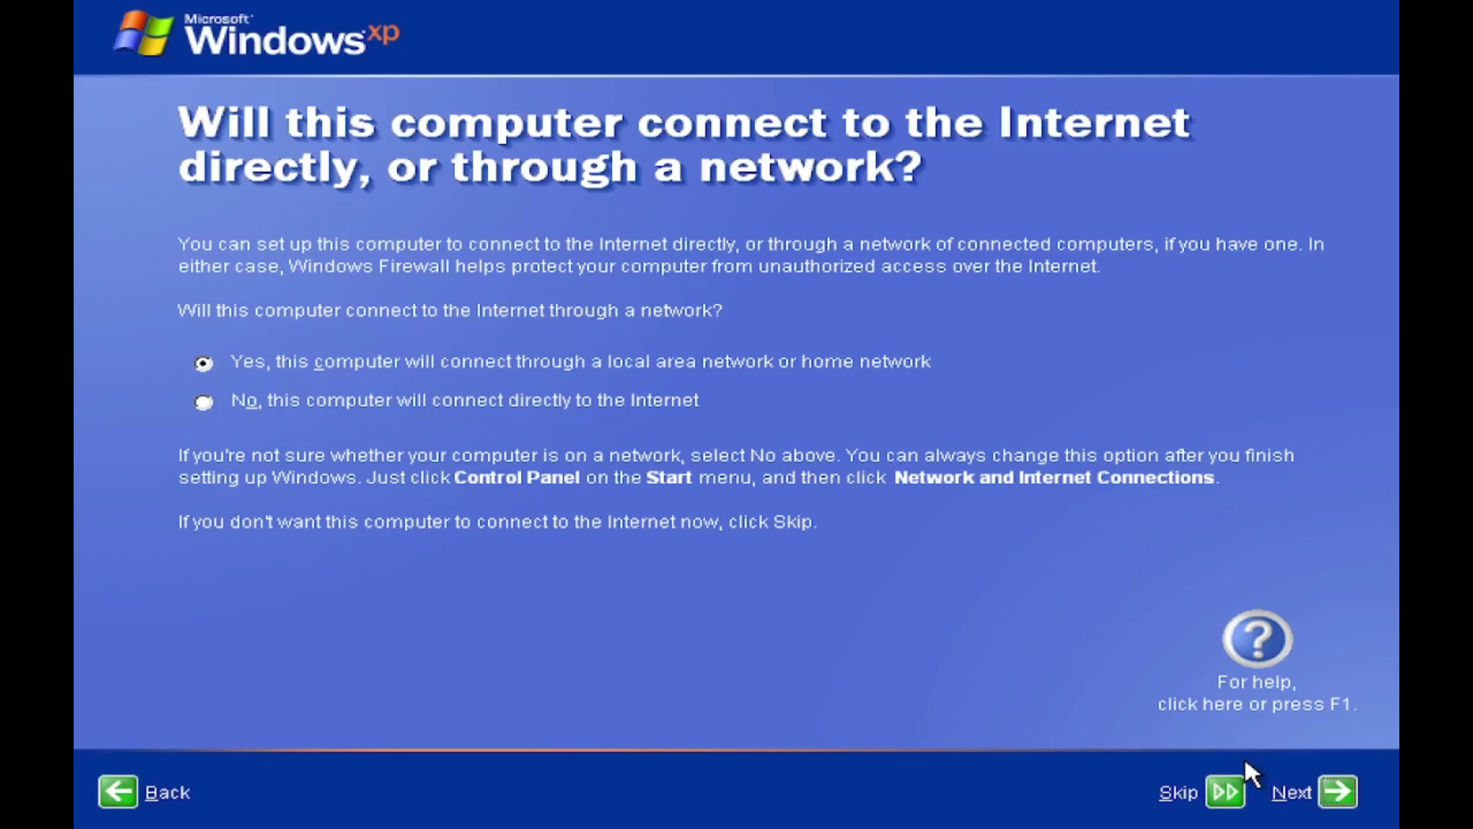
{"action": "key", "text": "Return"}
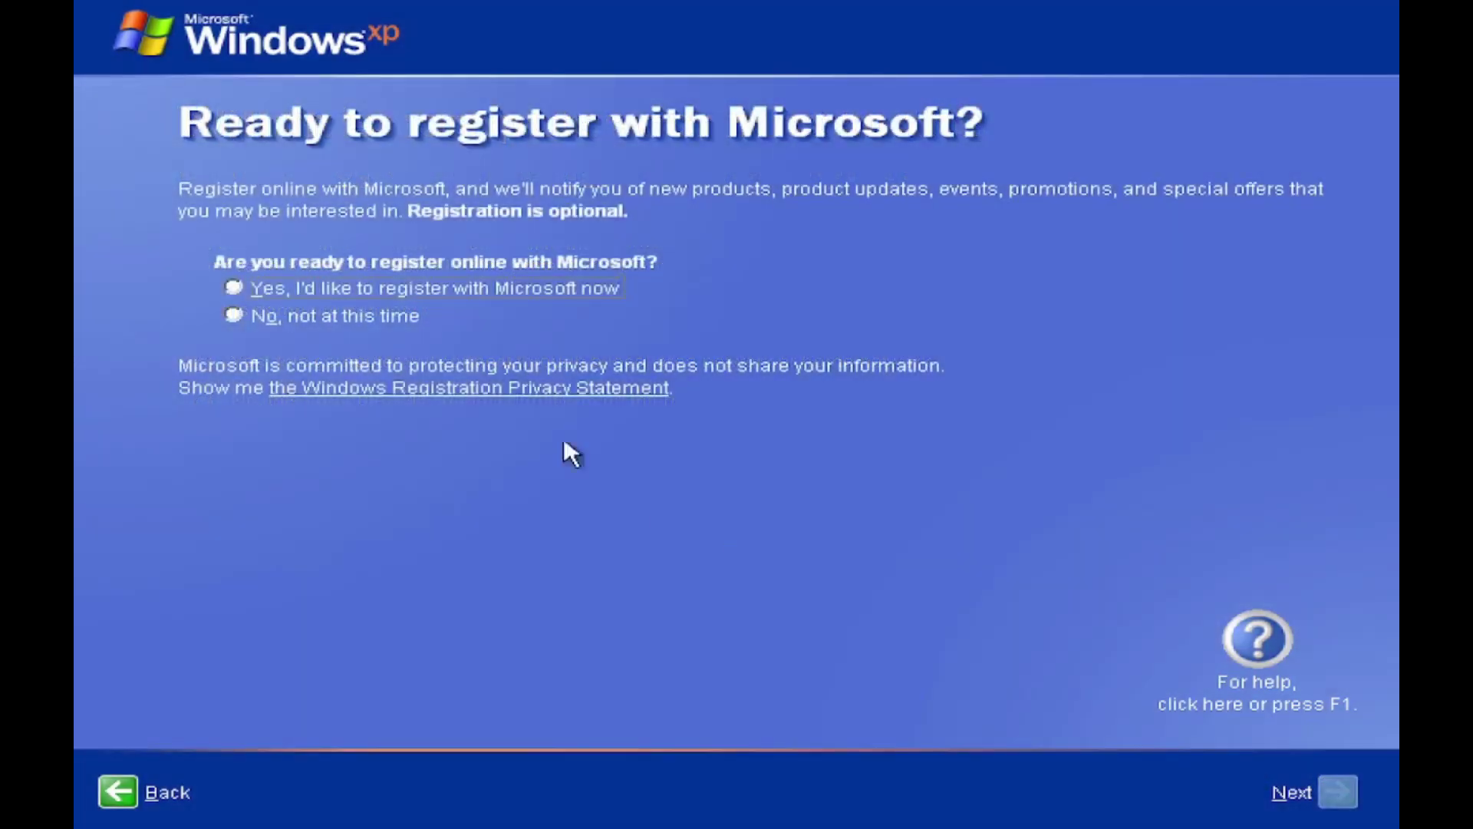
{"action": "left_click", "coordinate": [312, 317]}
{"action": "left_click", "coordinate": [1339, 793]}
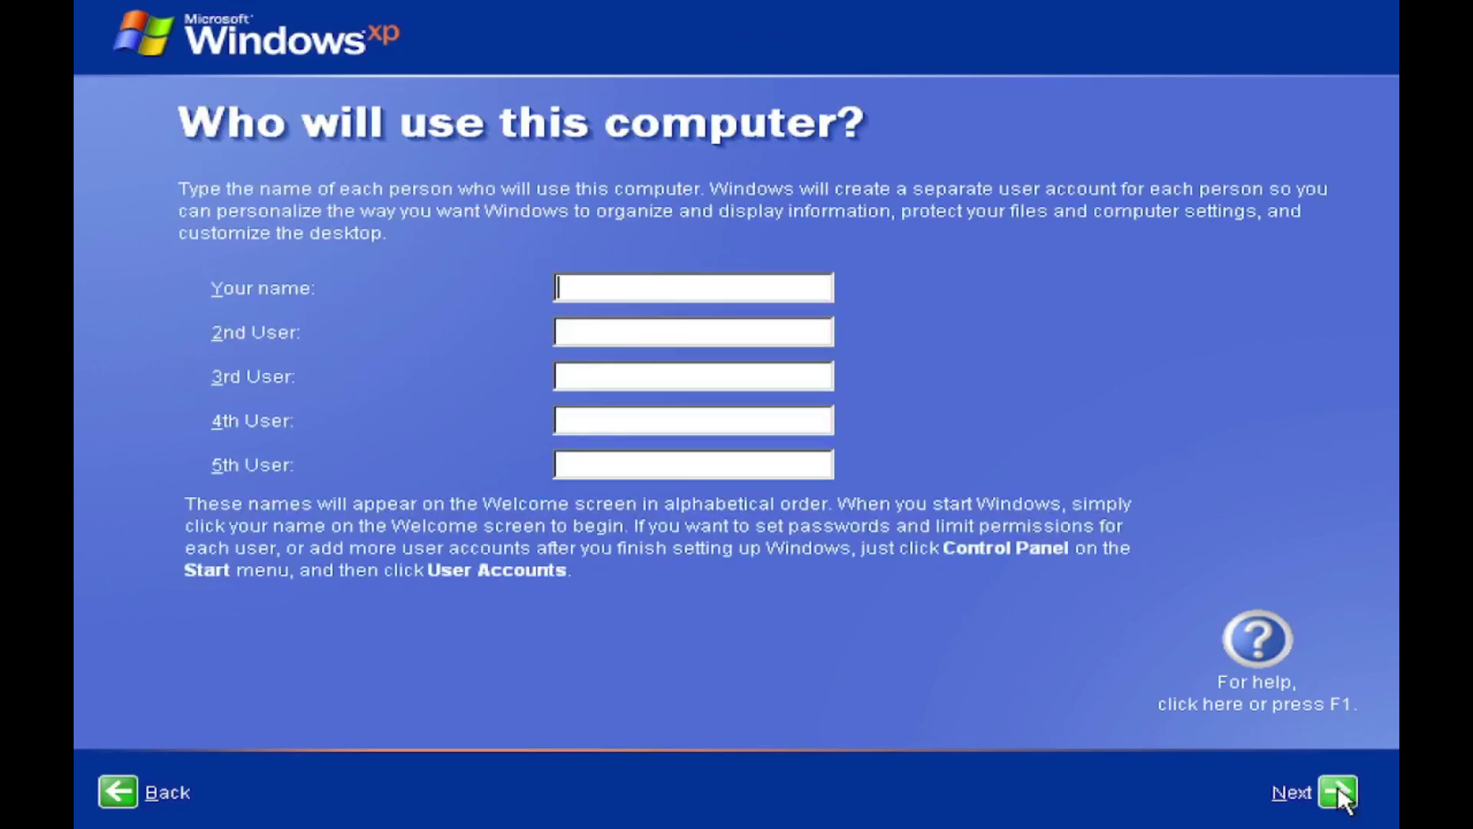
Enter the account name for the first user of the computer and finish the Windows XP setup.
{"action": "type", "text": "Coding"}
{"action": "key", "text": "BackSpace"}
{"action": "key", "text": "BackSpace"}
{"action": "key", "text": "BackSpace"}
{"action": "type", "text": "ingFox"}
{"action": "left_click", "coordinate": [1339, 793]}
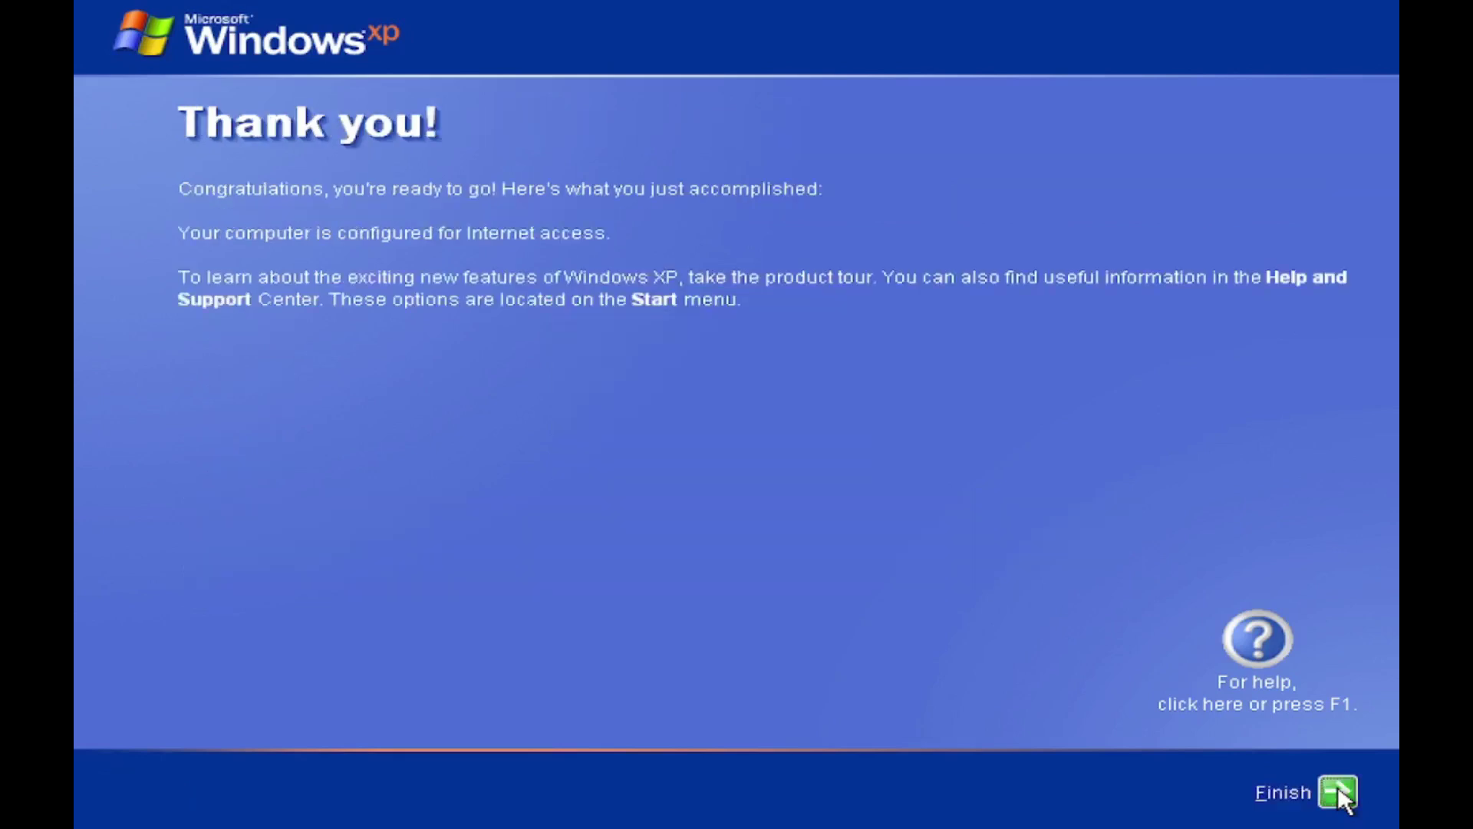
{"action": "left_click", "coordinate": [1338, 792]}
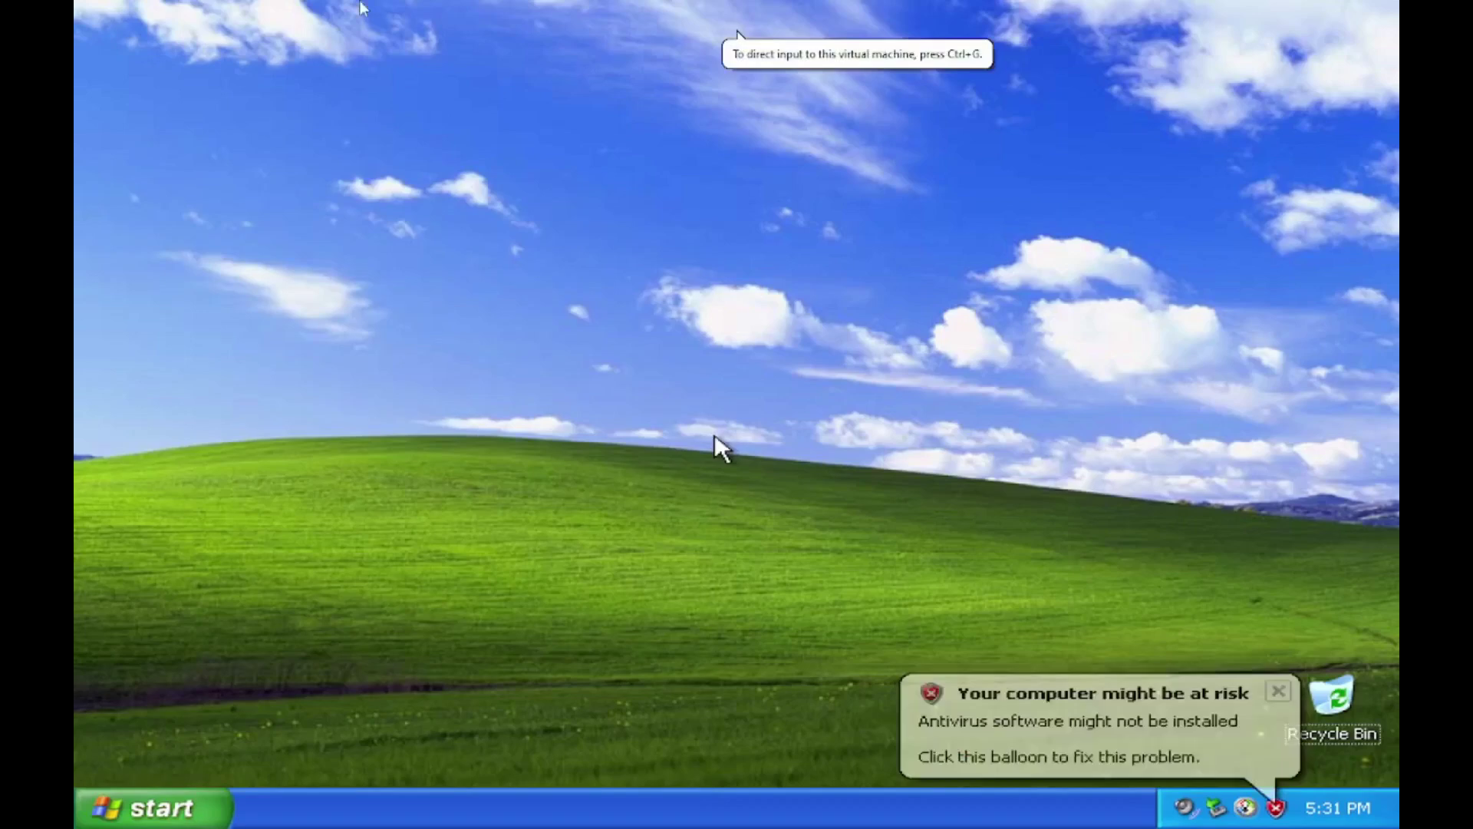
Install VMware Tools in the virtual machine with the Typical setup type and restart Windows XP.
{"action": "left_click", "coordinate": [339, 10]}
{"action": "left_click", "coordinate": [412, 221]}
{"action": "left_click", "coordinate": [764, 478]}
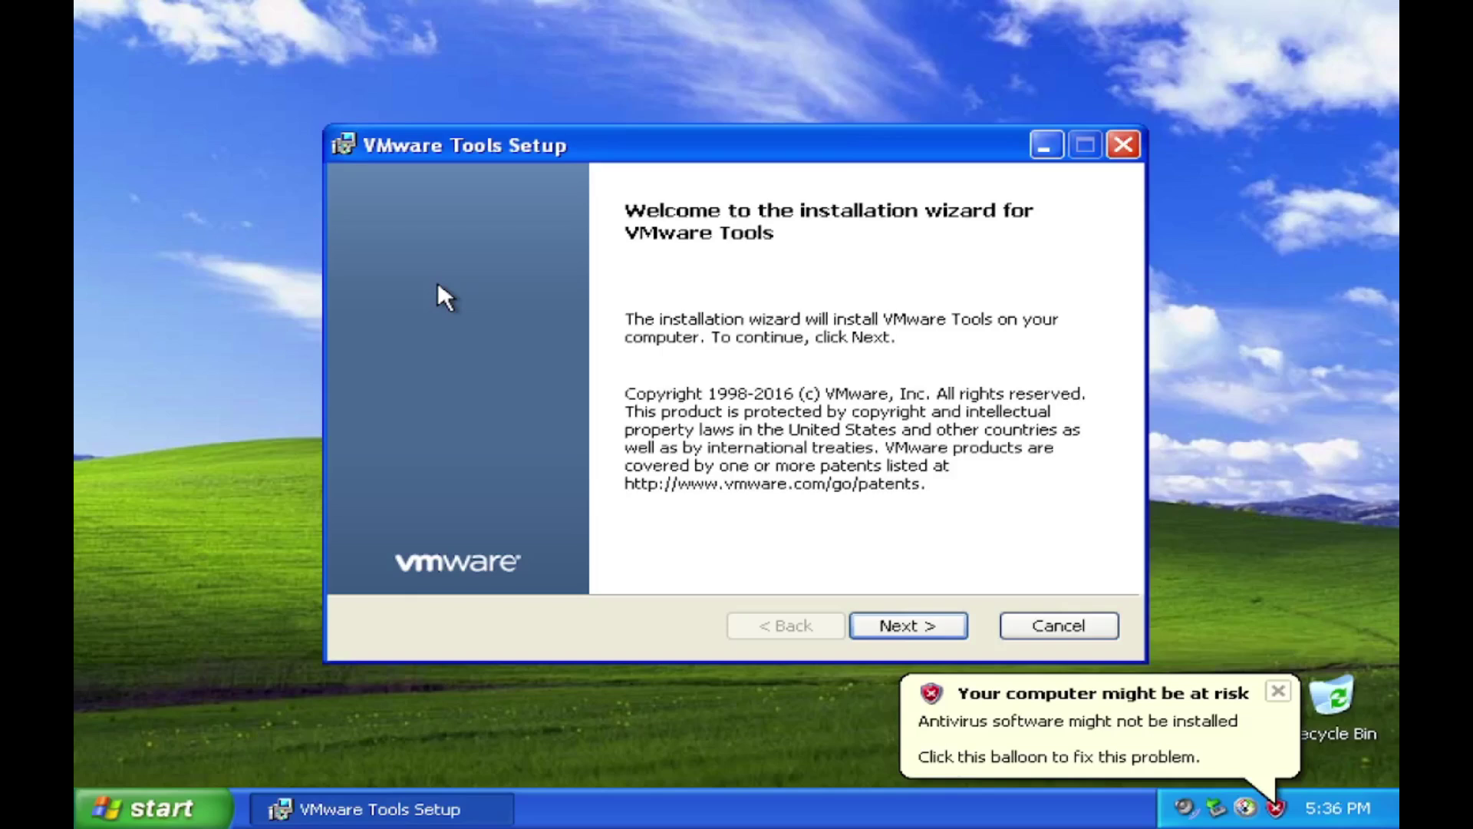
{"action": "key", "text": "Return"}
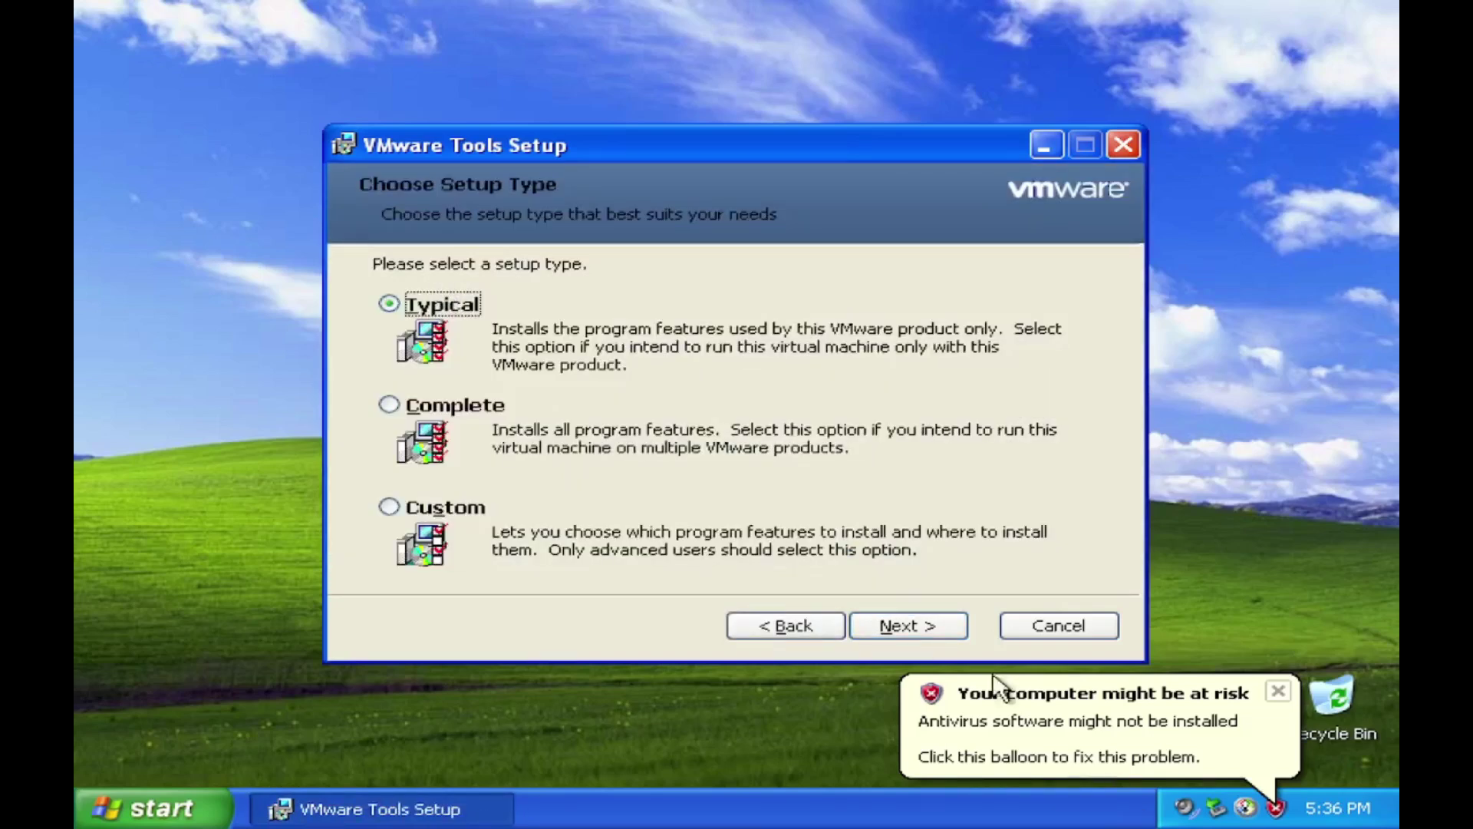
{"action": "left_click", "coordinate": [927, 631]}
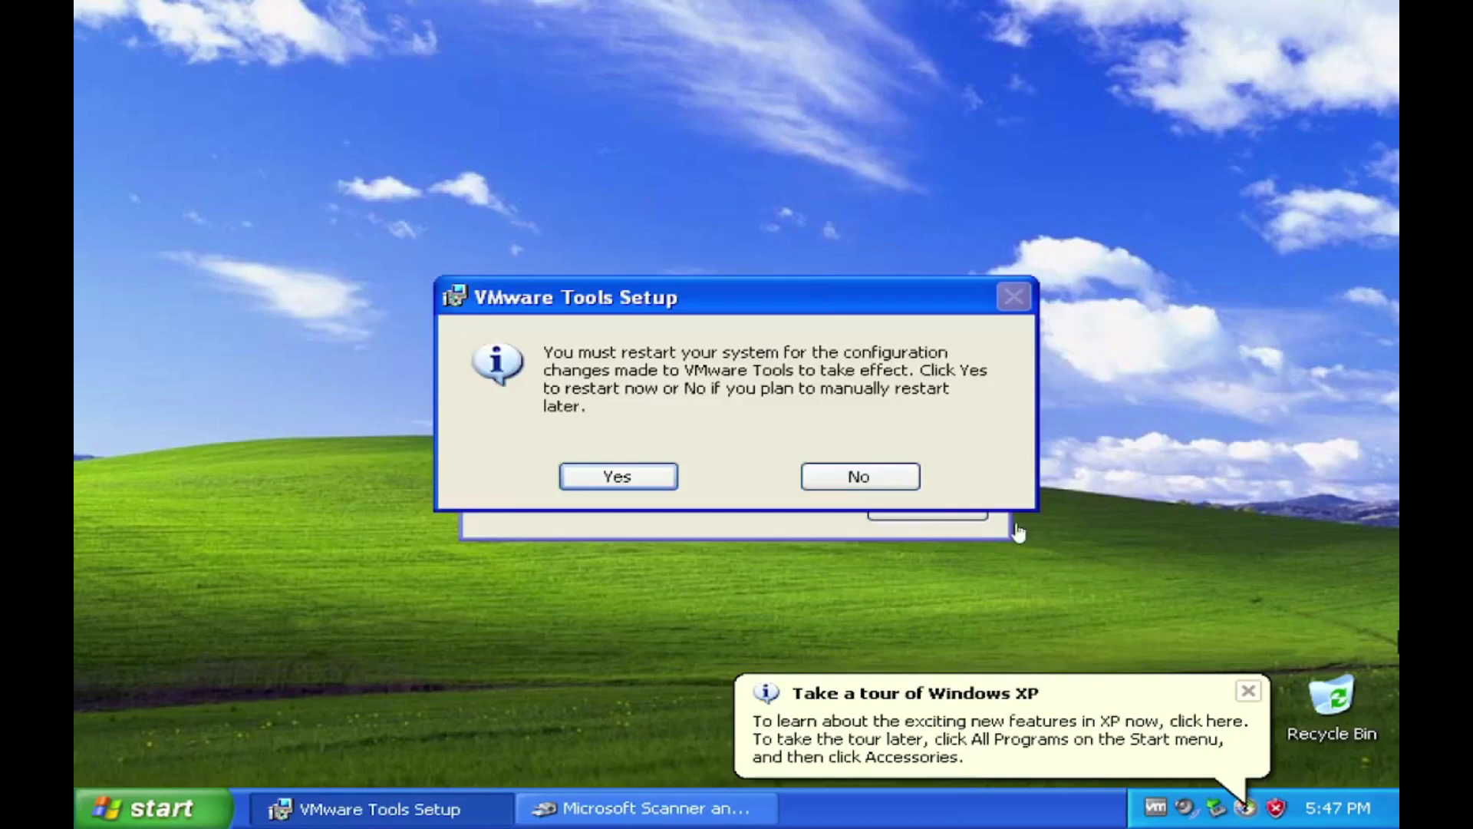
{"action": "left_click", "coordinate": [603, 482]}
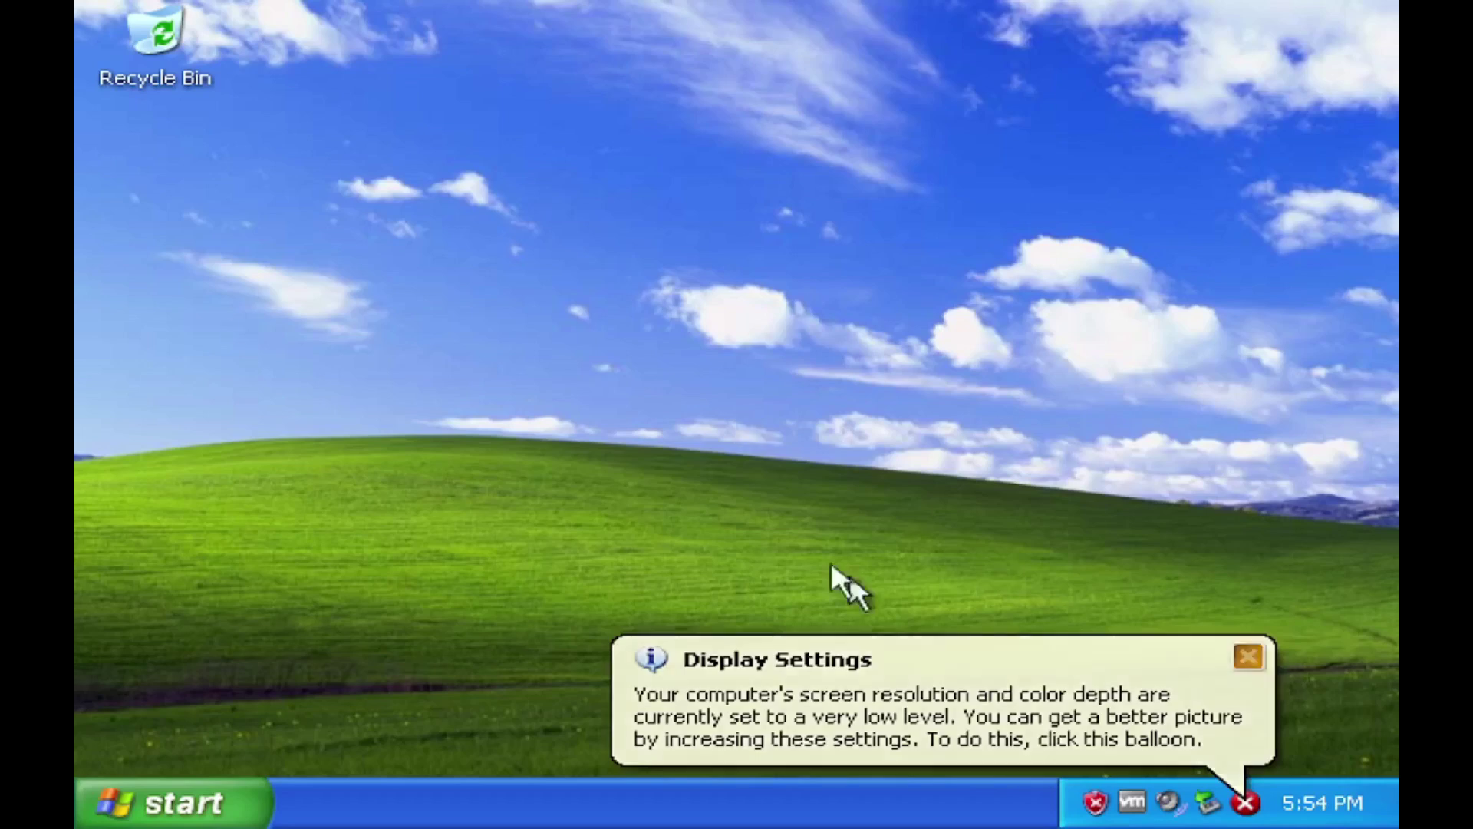
Increase the screen resolution and color depth of Windows XP from the Display Settings notification.
{"action": "left_click", "coordinate": [1124, 679]}
{"action": "left_click", "coordinate": [979, 429]}
{"action": "left_click", "coordinate": [882, 457]}
{"action": "left_click_drag", "start_coordinate": [371, 509], "coordinate": [421, 527]}
{"action": "left_click_drag", "start_coordinate": [421, 526], "coordinate": [434, 527]}
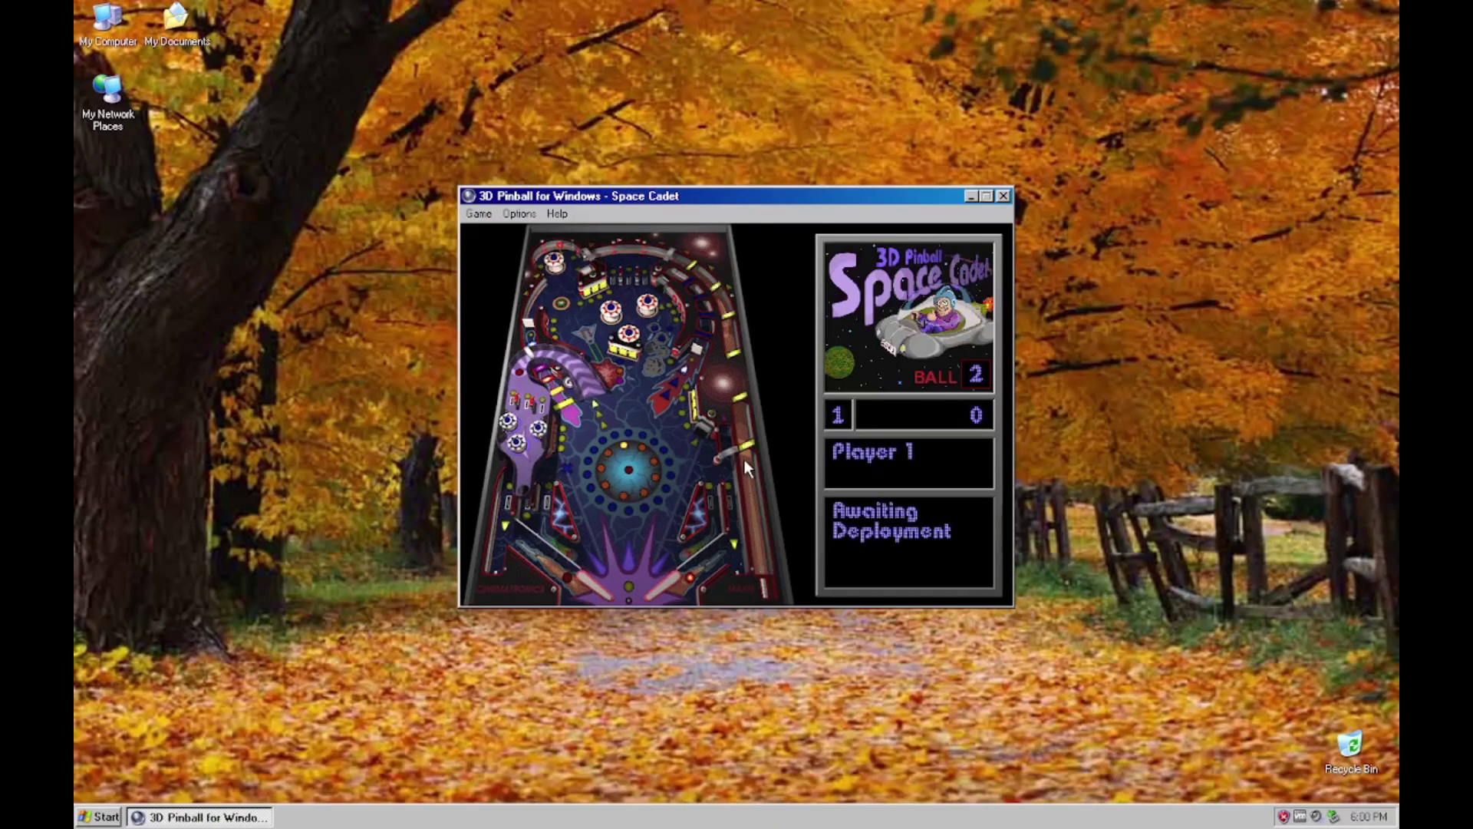
Launch and play the second ball in the current 3D Pinball Space Cadet game.
{"action": "key", "text": "space"}
{"action": "key", "text": "super+r"}
{"action": "type", "text": ",mmm,,,jgfbbfbfbfbmnnmnvjjjkvjjjm"}
{"action": "key", "text": "Escape"}
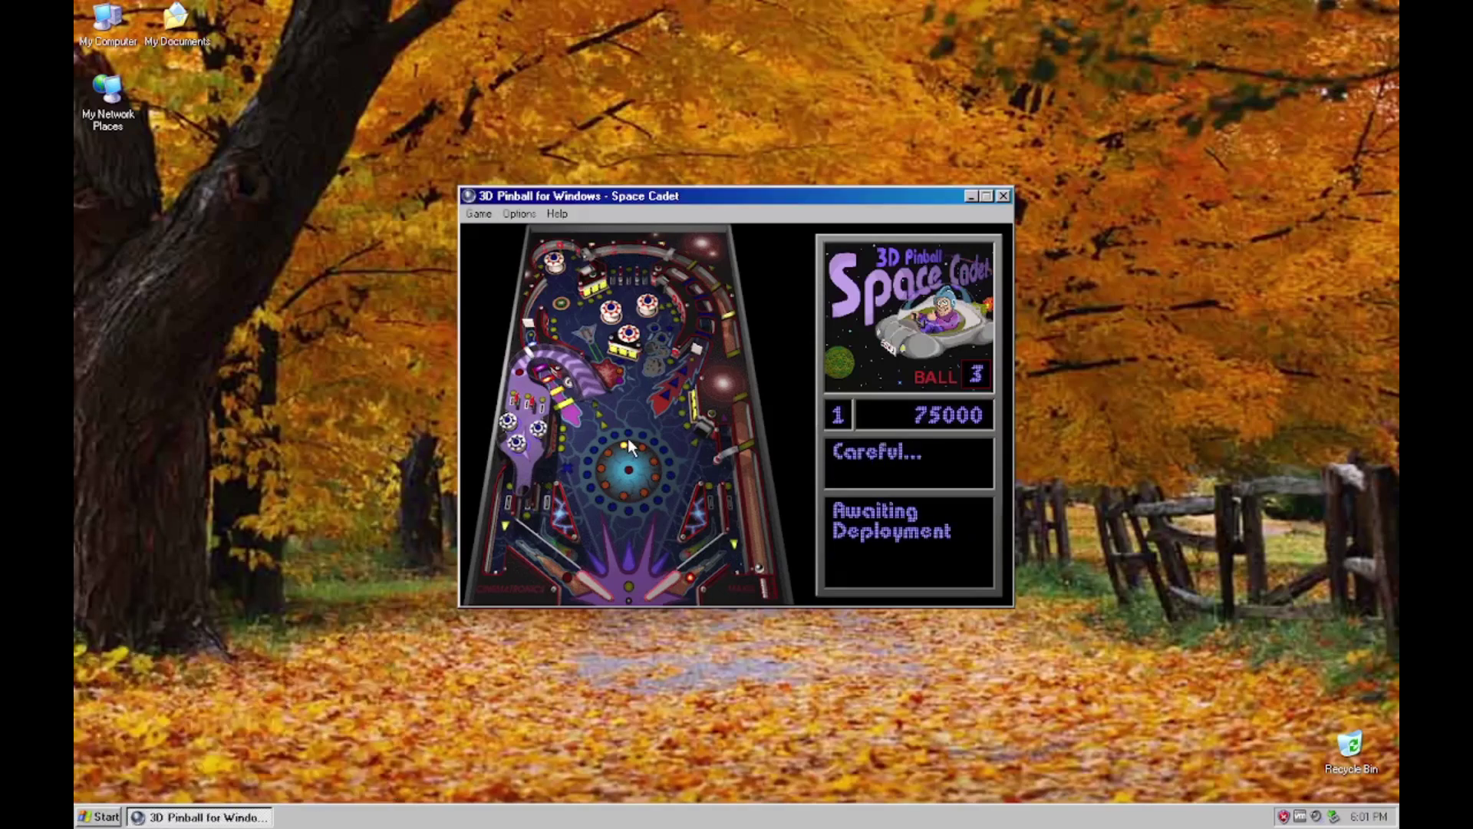
Start a new 3D Pinball Space Cadet game and launch the balls into play.
{"action": "key", "text": "F2"}
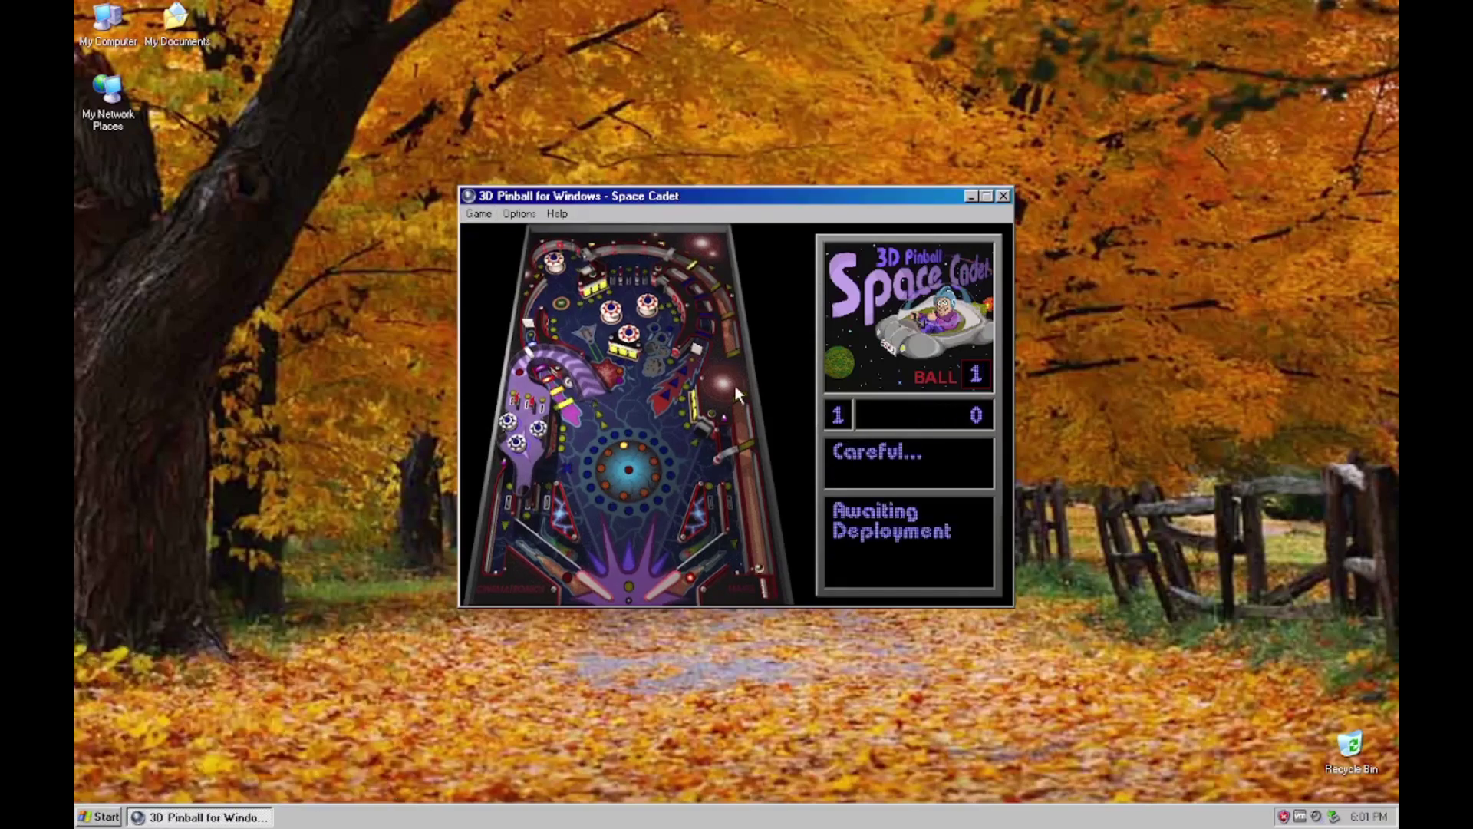
{"action": "key", "text": "space"}
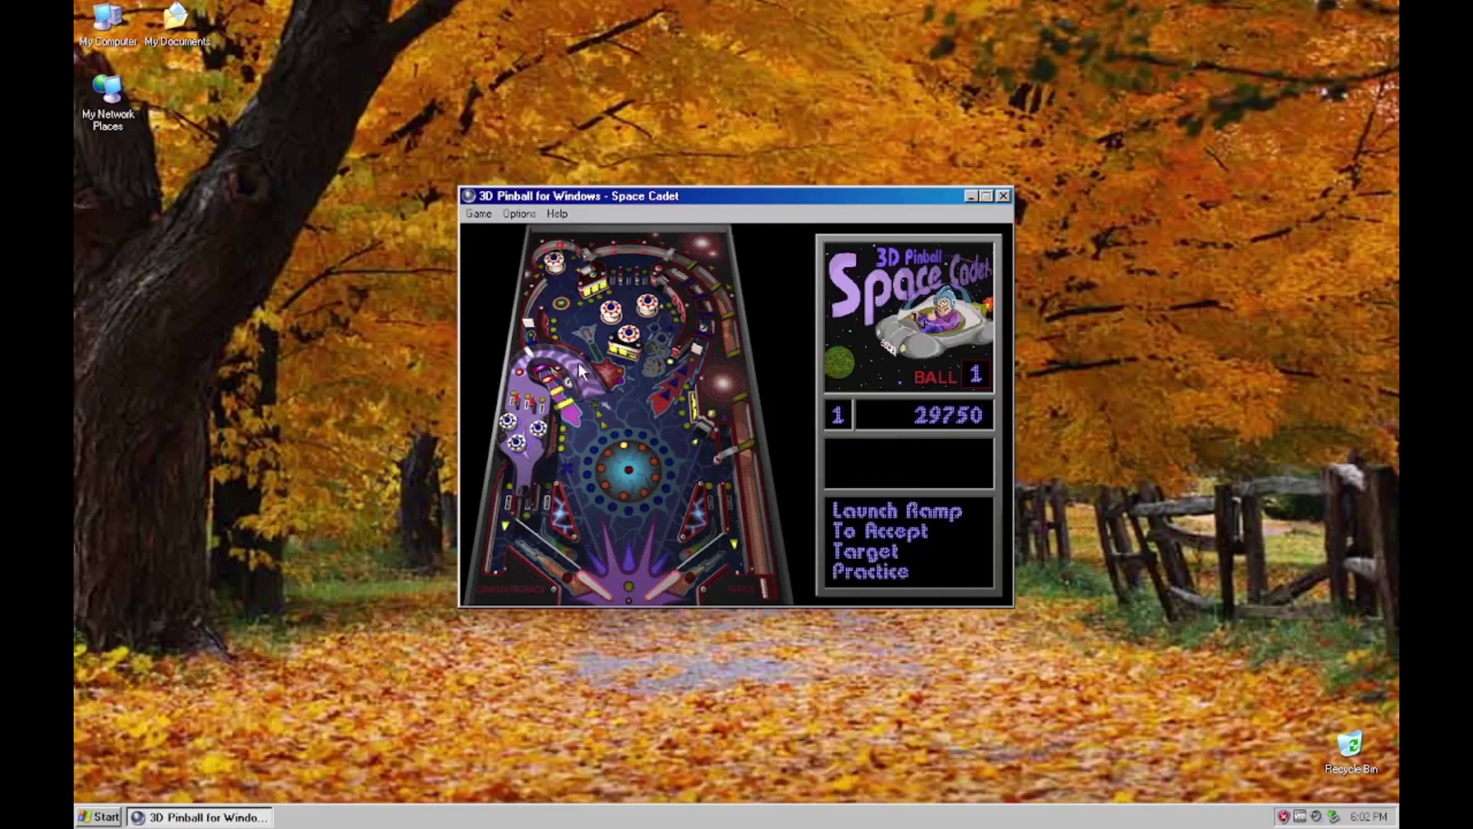
{"action": "key", "text": "space"}
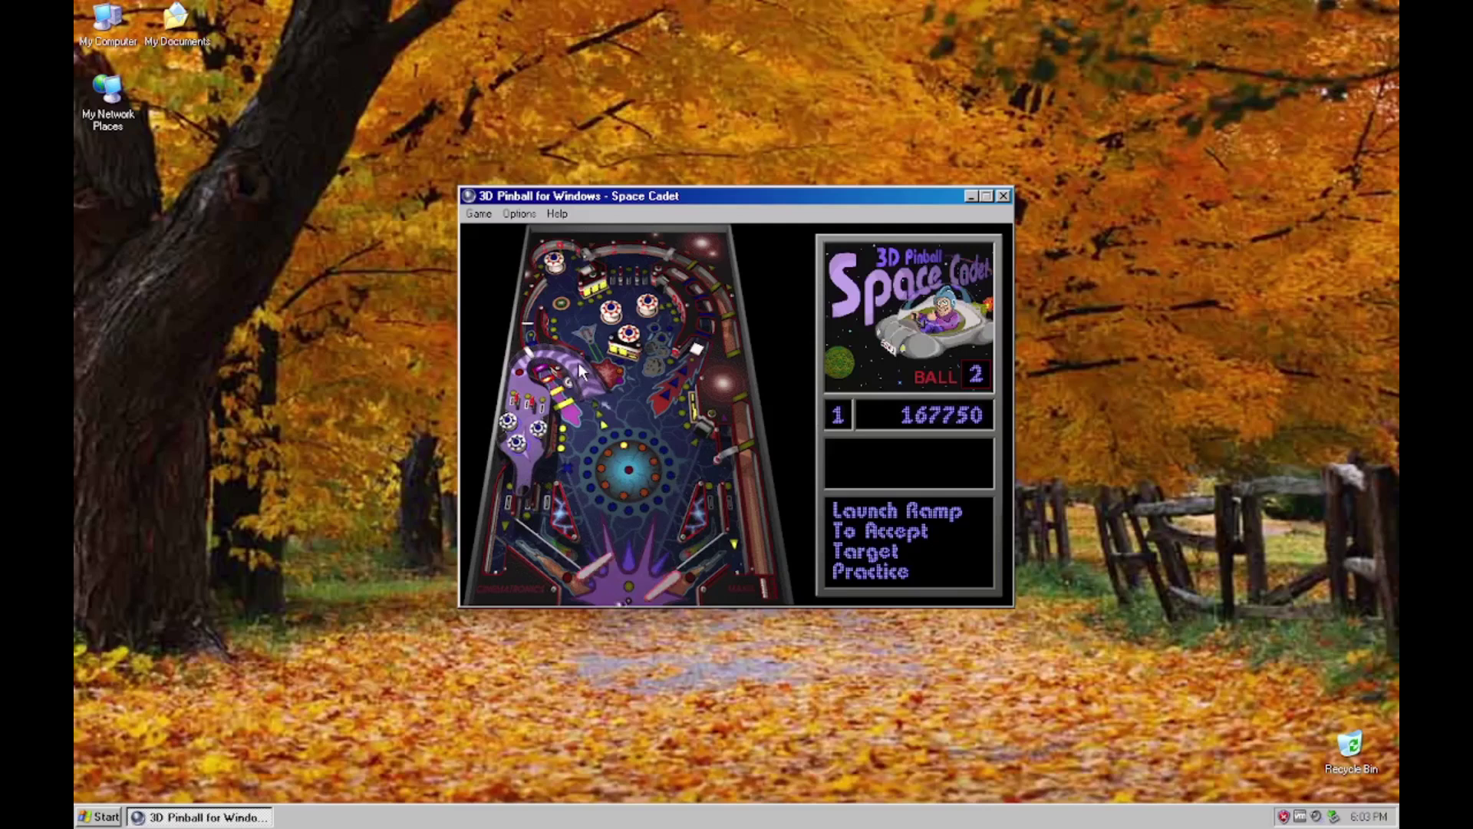
{"action": "key", "text": "space"}
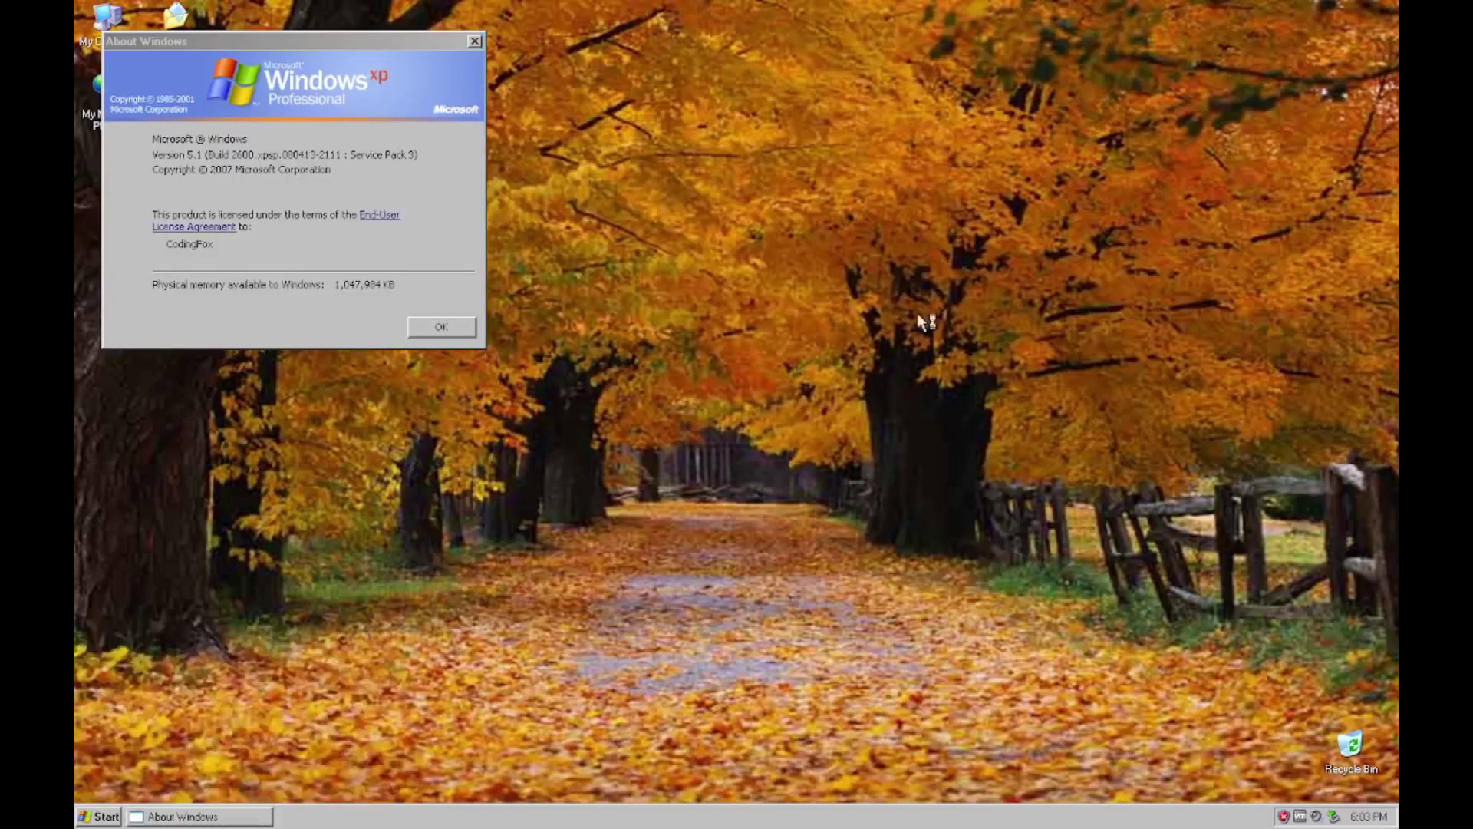